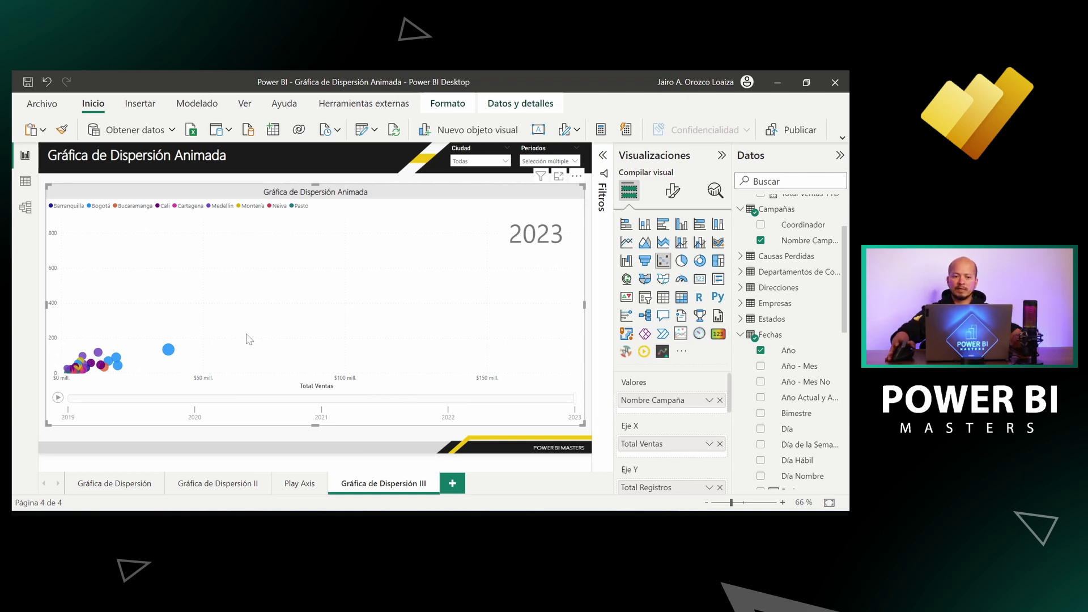
Play the animated scatter chart by year, pause it, and view the years from 2023 back to 2020 one by one.
left_click(58, 399)
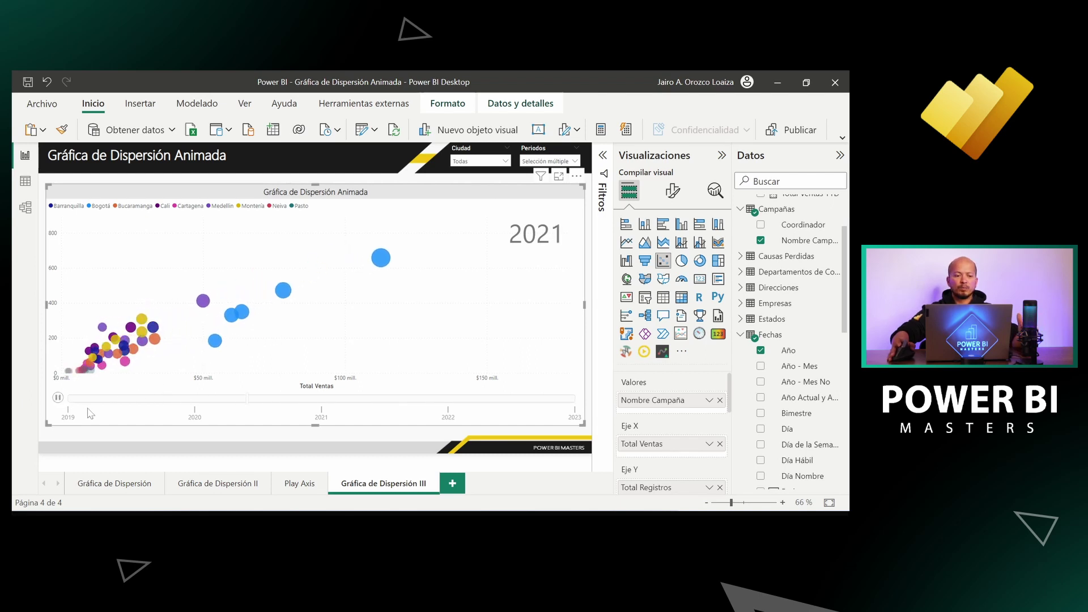
left_click(59, 398)
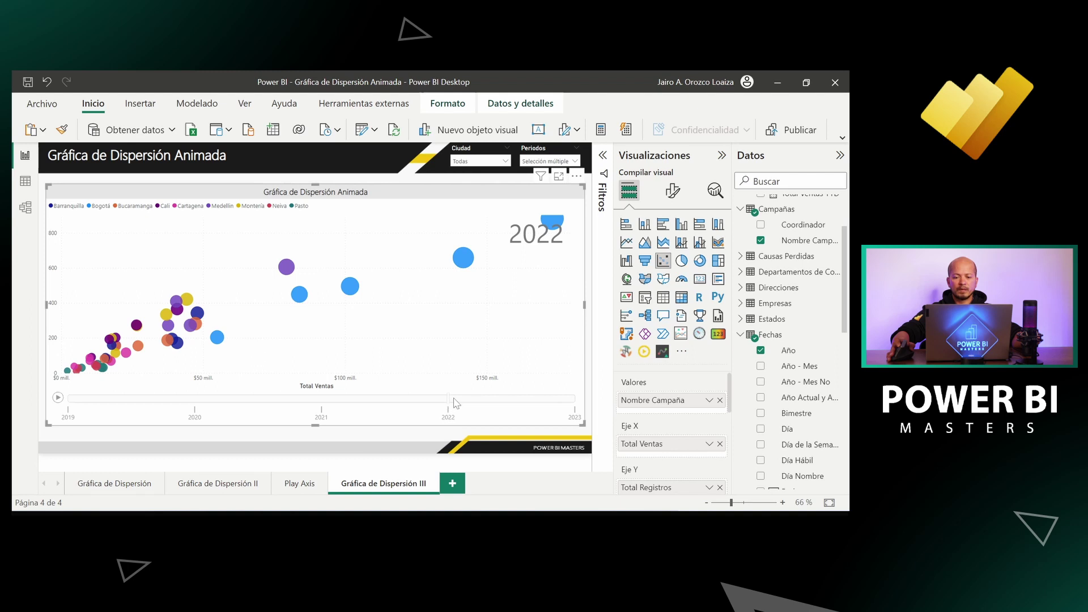
left_click(514, 404)
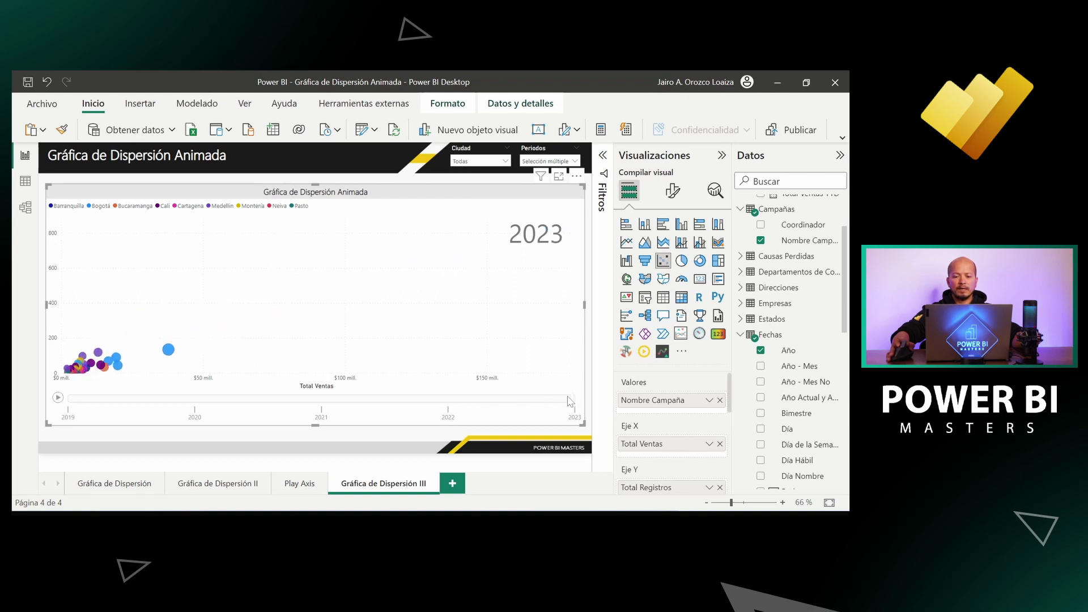
left_click(452, 404)
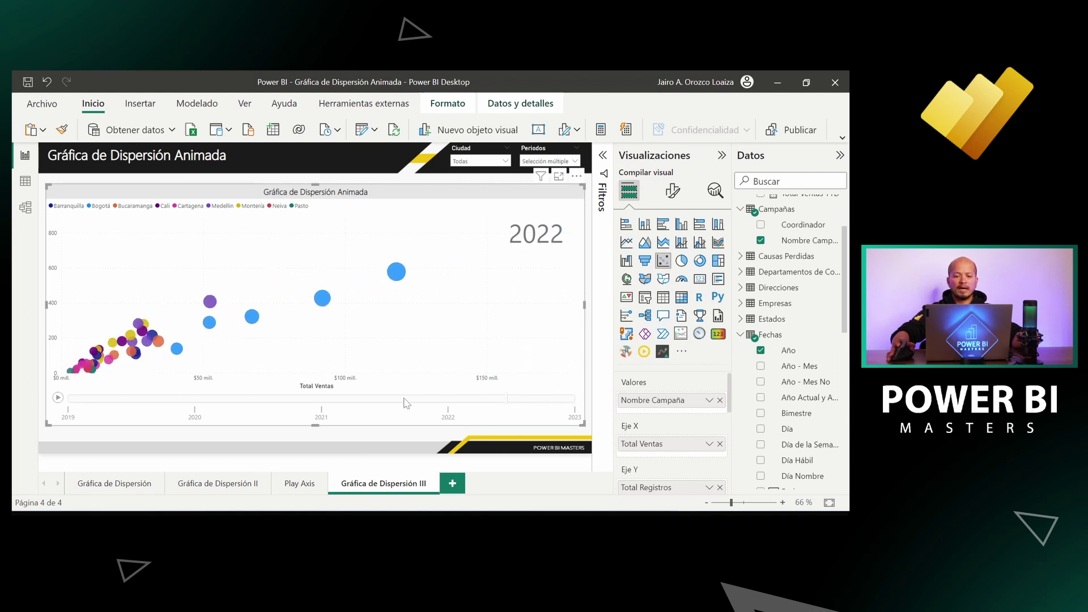
left_click(326, 404)
left_click(200, 404)
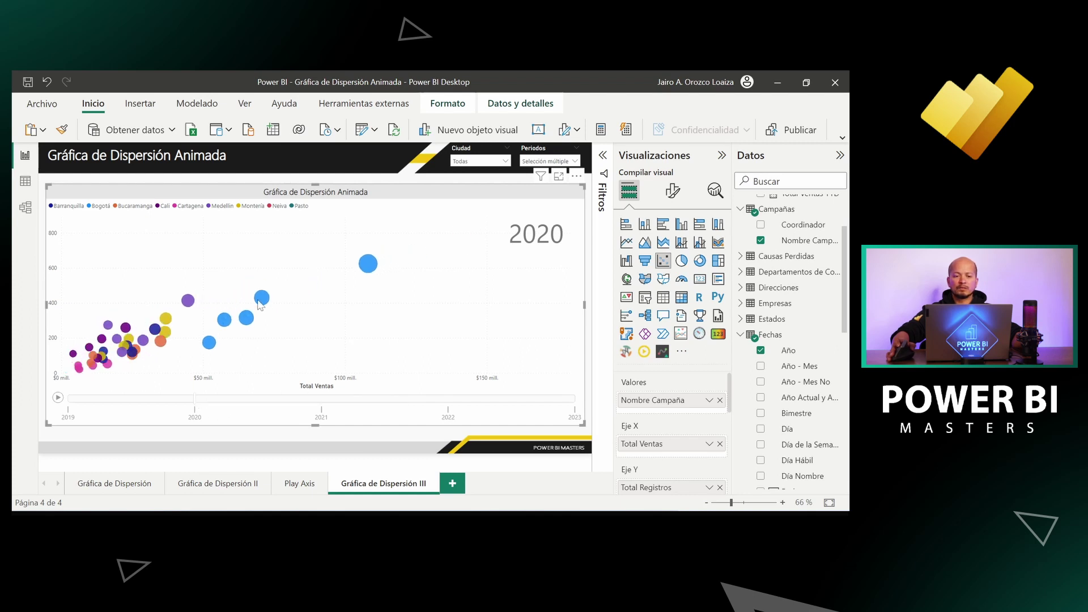
Trace Bogotá's Cambio de Marca campaign from 2020 through 2021, 2022 and 2023, replay the animation, and examine the traced points' details.
left_click(262, 299)
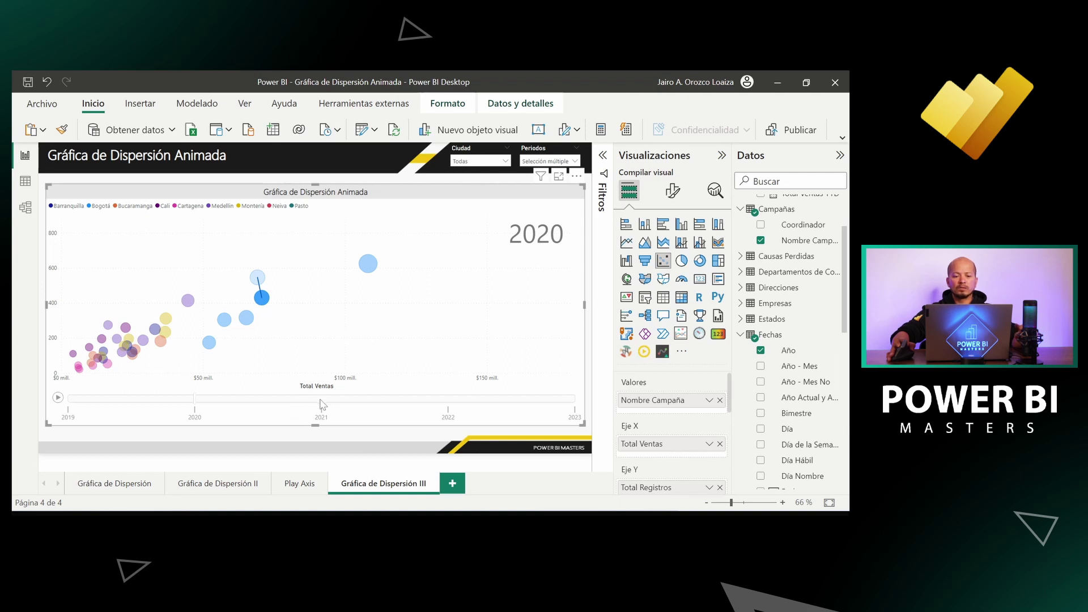
left_click(323, 400)
left_click(445, 400)
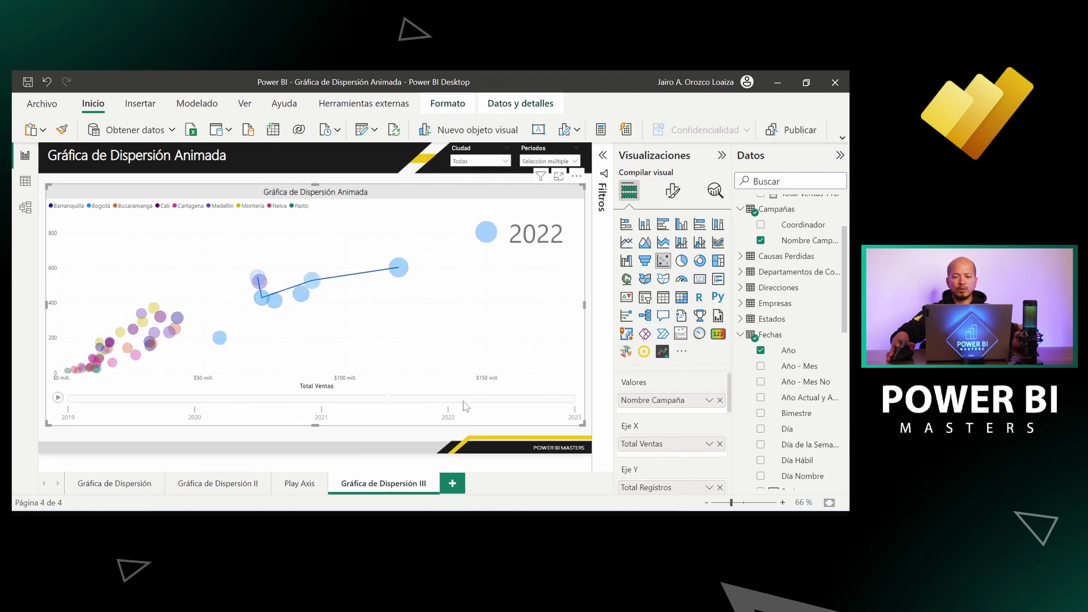
left_click(574, 400)
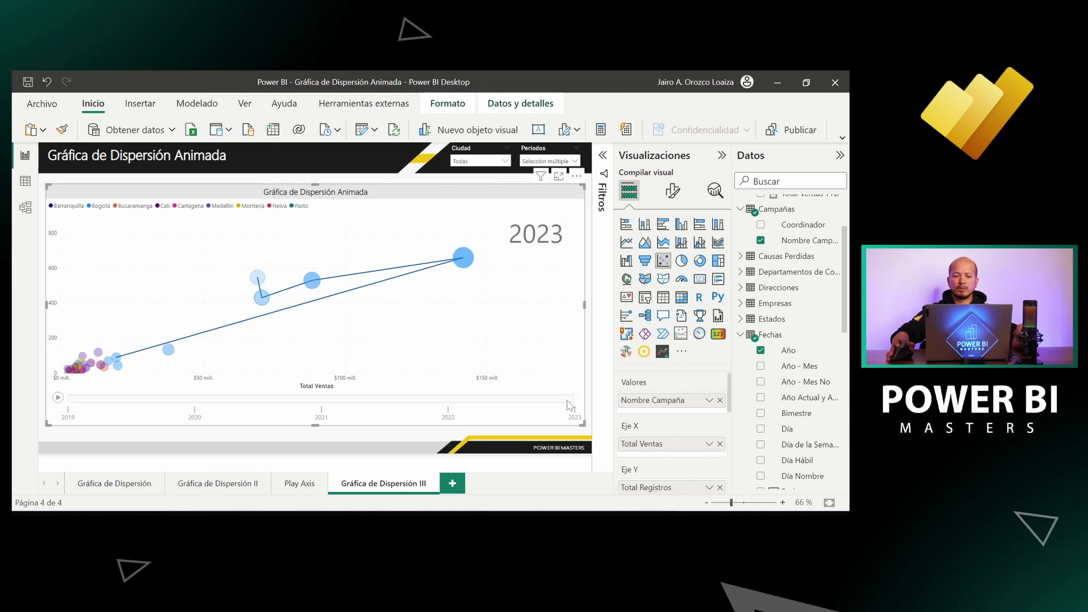
left_click(58, 397)
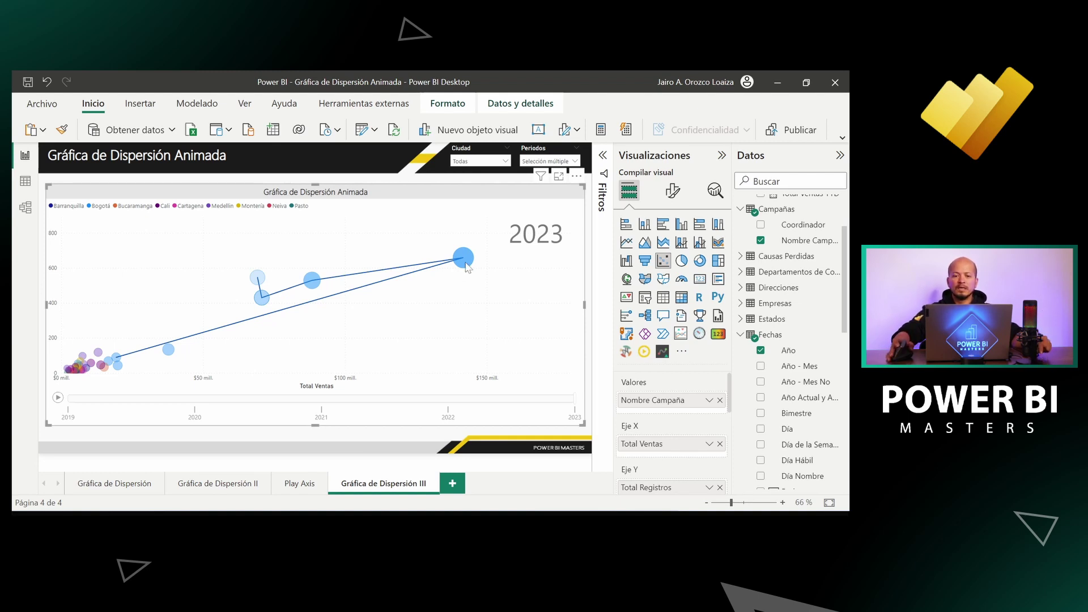
mouse_move(466, 266)
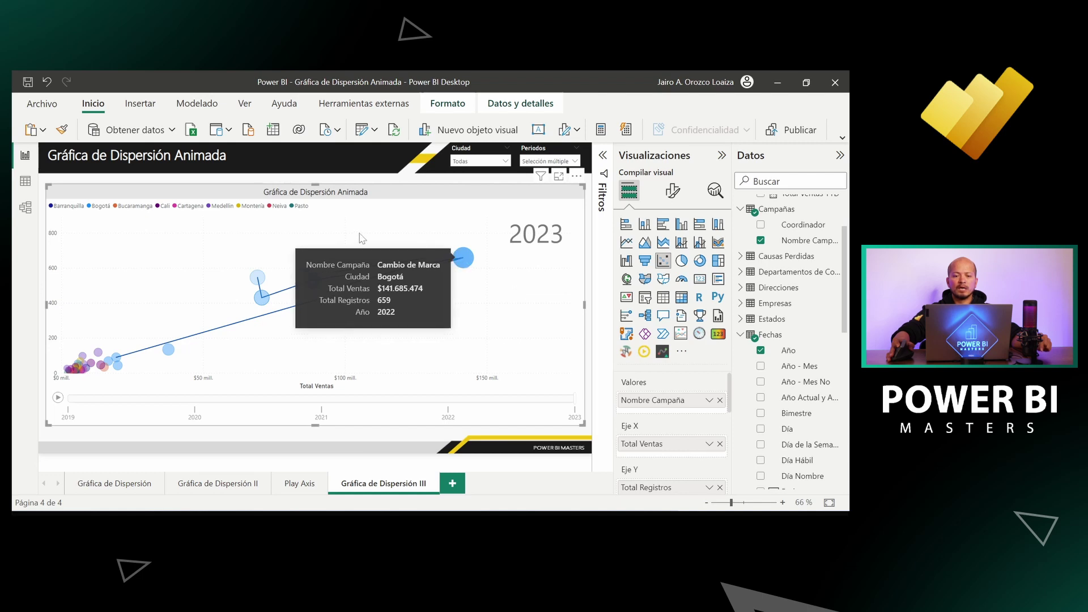
mouse_move(316, 279)
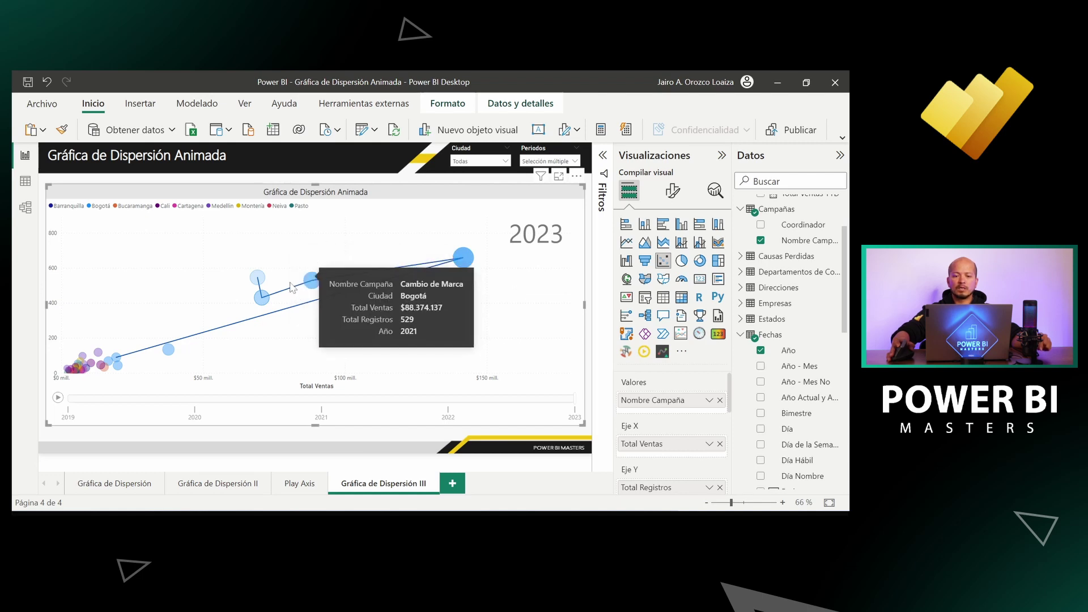
mouse_move(262, 304)
mouse_move(258, 280)
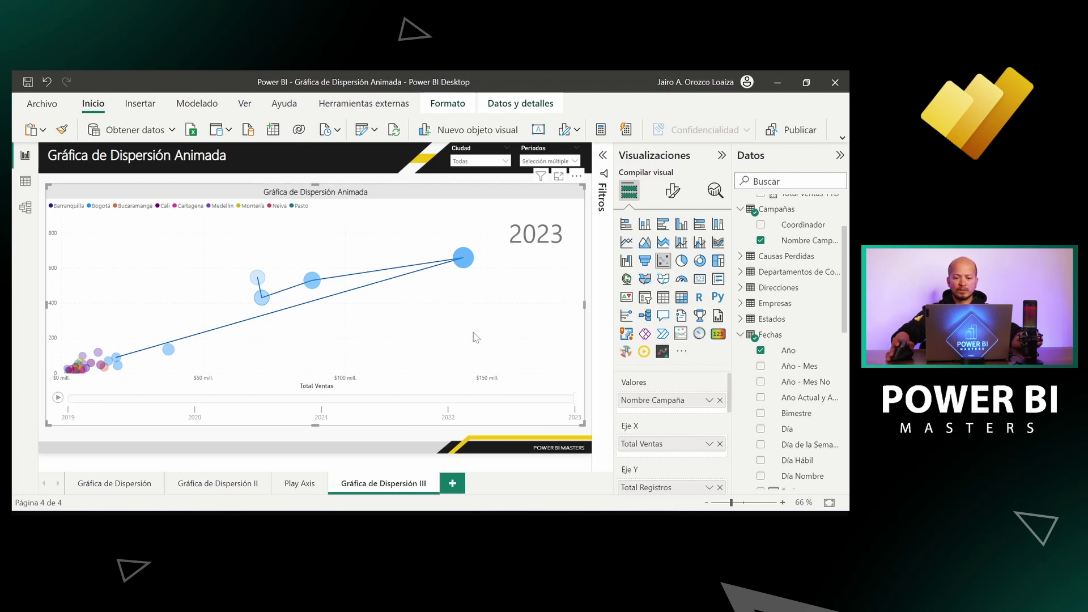
Duplicate the Gráfica de Dispersión III page and rename the copy as Gráfica de Dispersión IV.
right_click(392, 487)
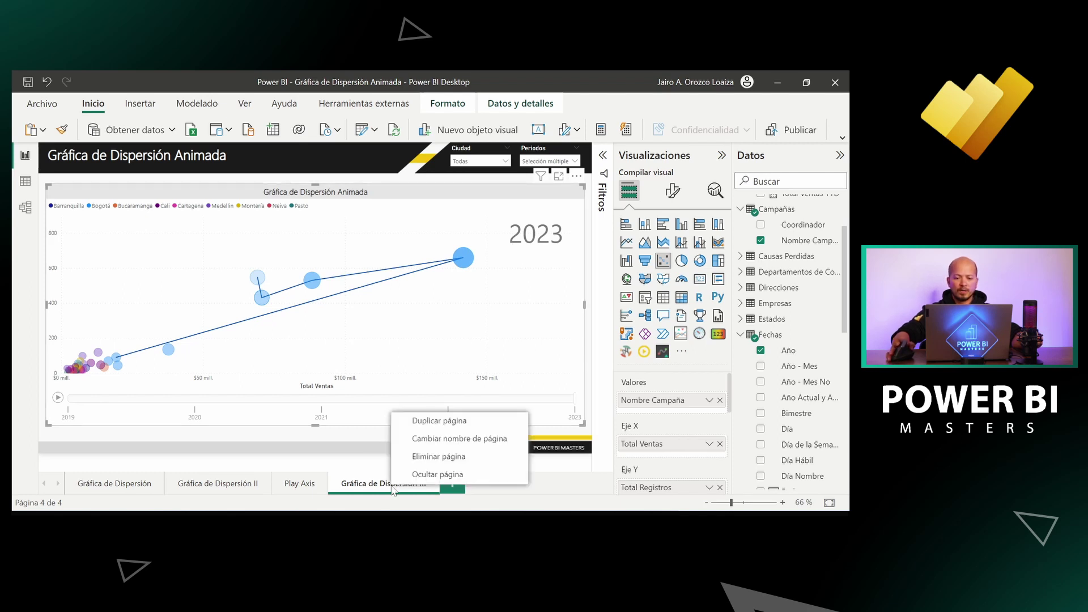
left_click(431, 420)
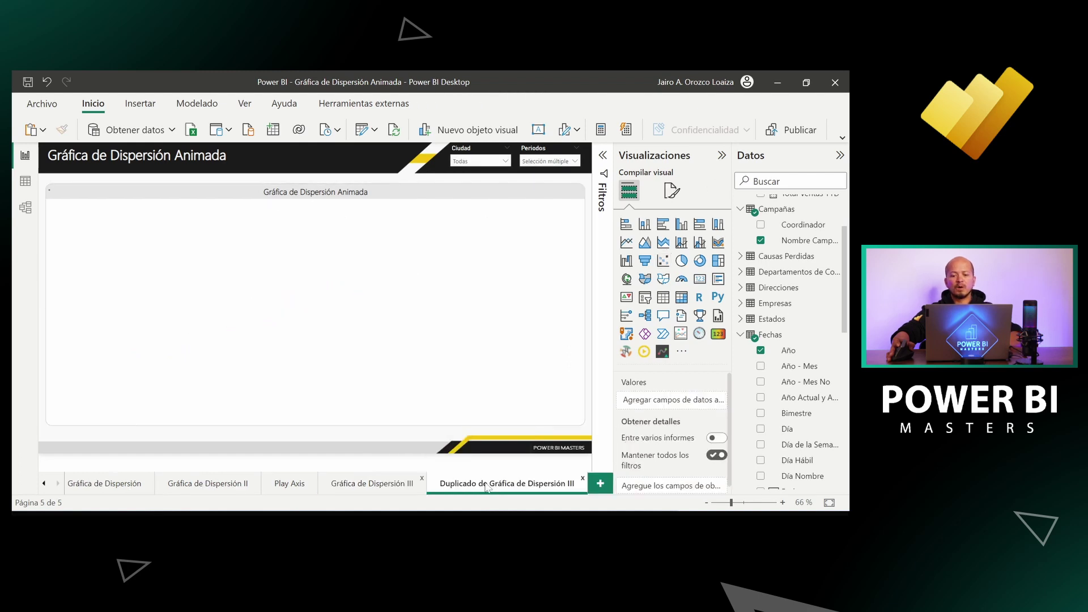
double_click(507, 484)
key("ctrl+shift+Left")
key("ctrl+shift+Left")
key("ctrl+shift+Left")
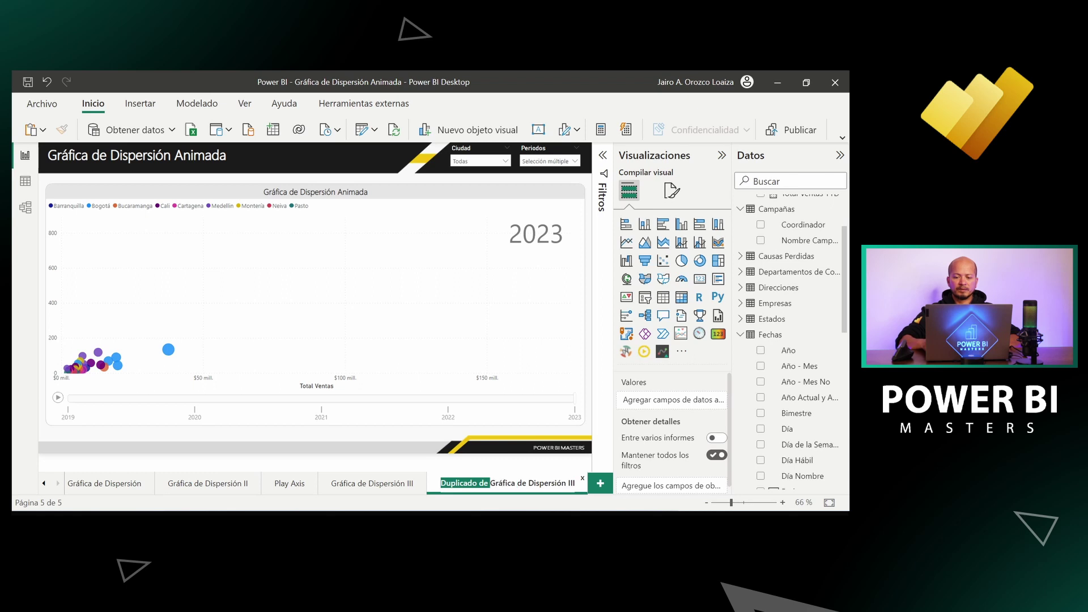
key("BackSpace")
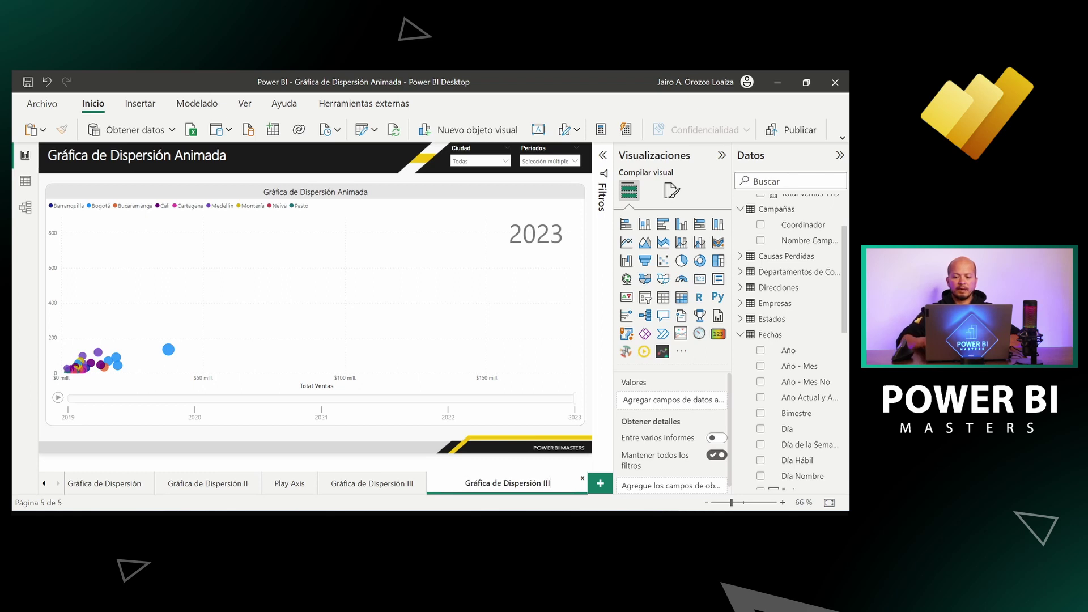
key("BackSpace")
key("BackSpace")
type("V")
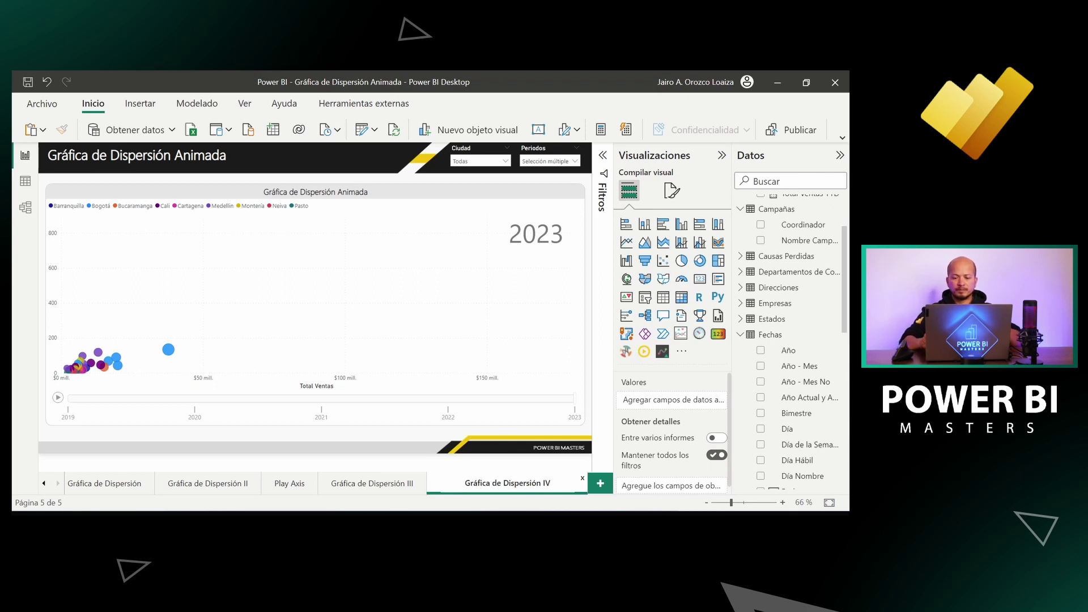
key("Return")
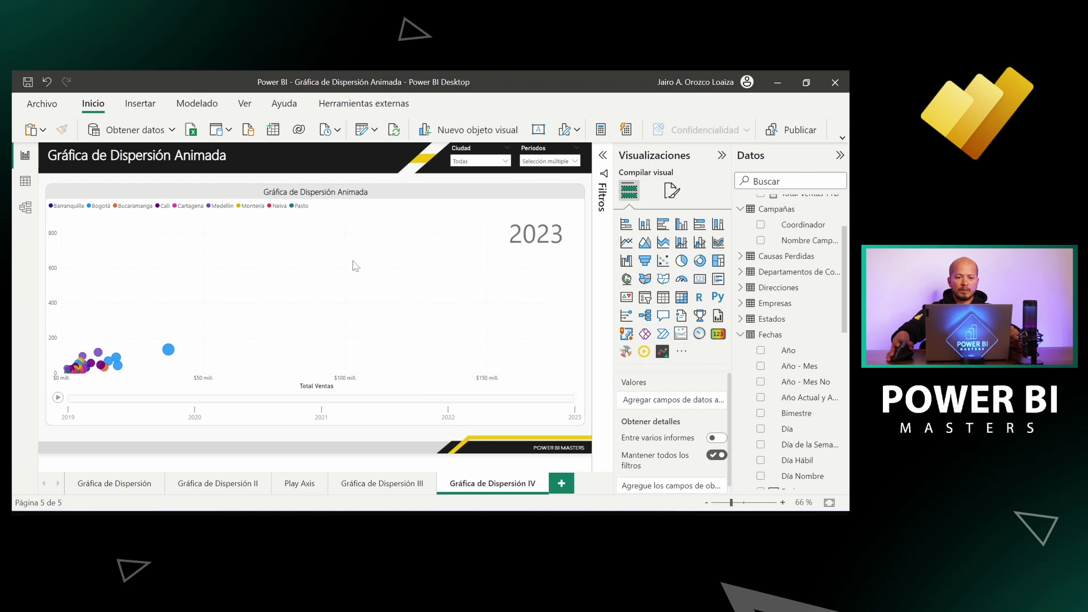
Replace the animated chart on the duplicated page with a new empty scatter chart, enlarged to fill the report area.
left_click(371, 196)
key("Delete")
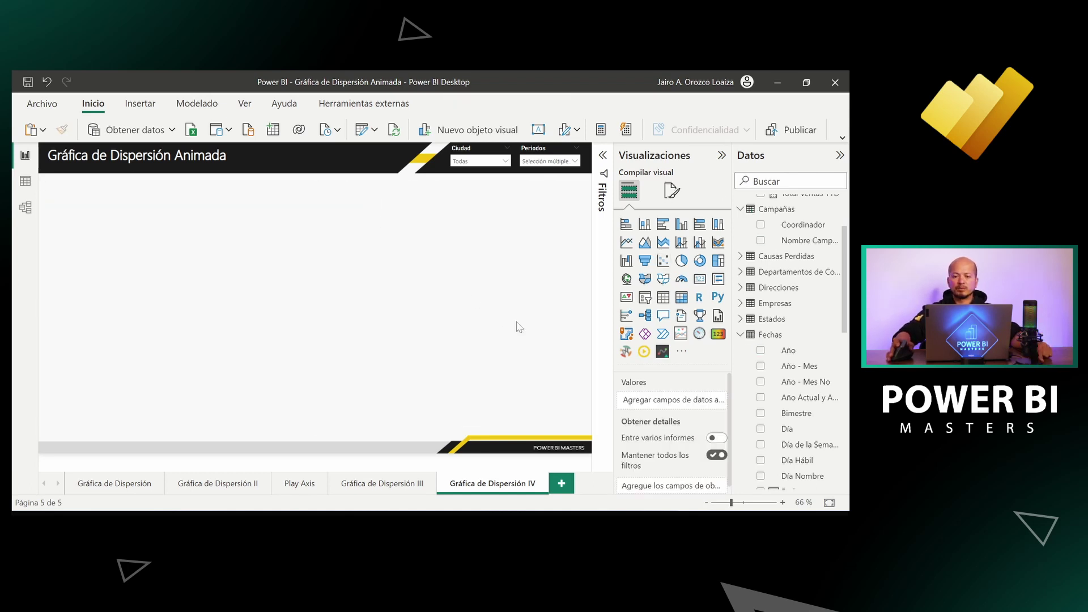
left_click(664, 261)
left_click_drag(221, 231, 208, 199)
left_click_drag(361, 242, 577, 424)
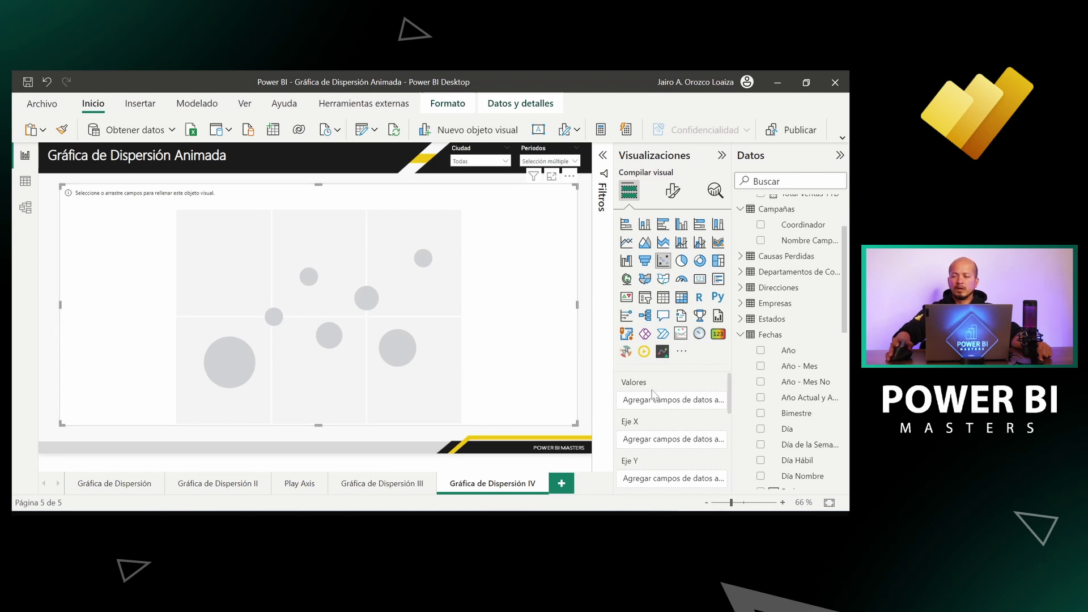
Examine the data fields the empty scatter chart accepts, including Leyenda, Tamaño, Eje de reproducción and tooltip information.
scroll(677, 446, "down", 1)
scroll(679, 449, "down", 2)
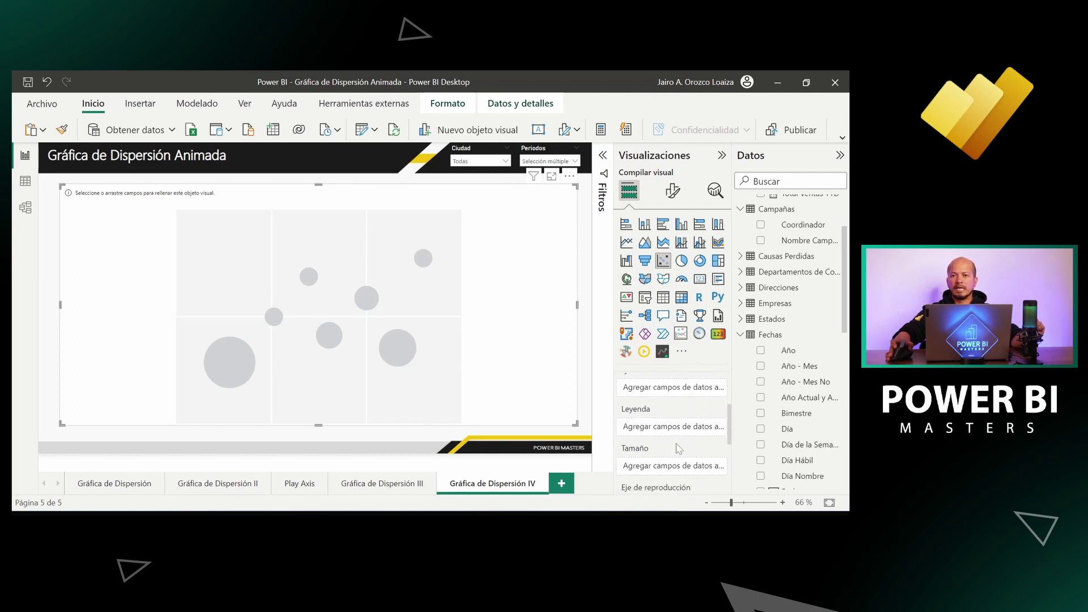
scroll(678, 449, "down", 1)
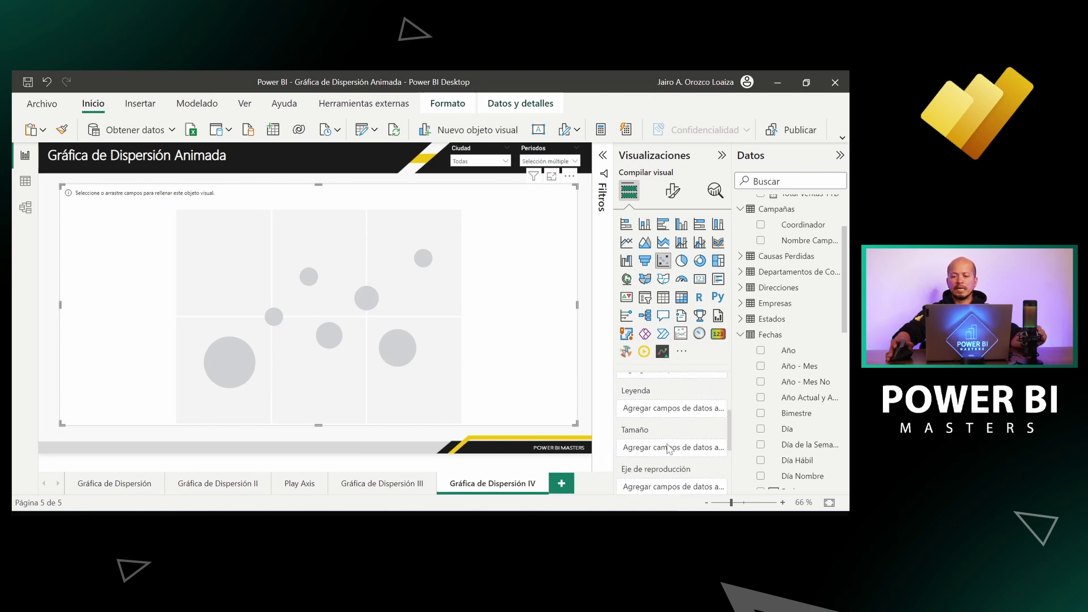
scroll(677, 450, "down", 2)
scroll(679, 458, "down", 2)
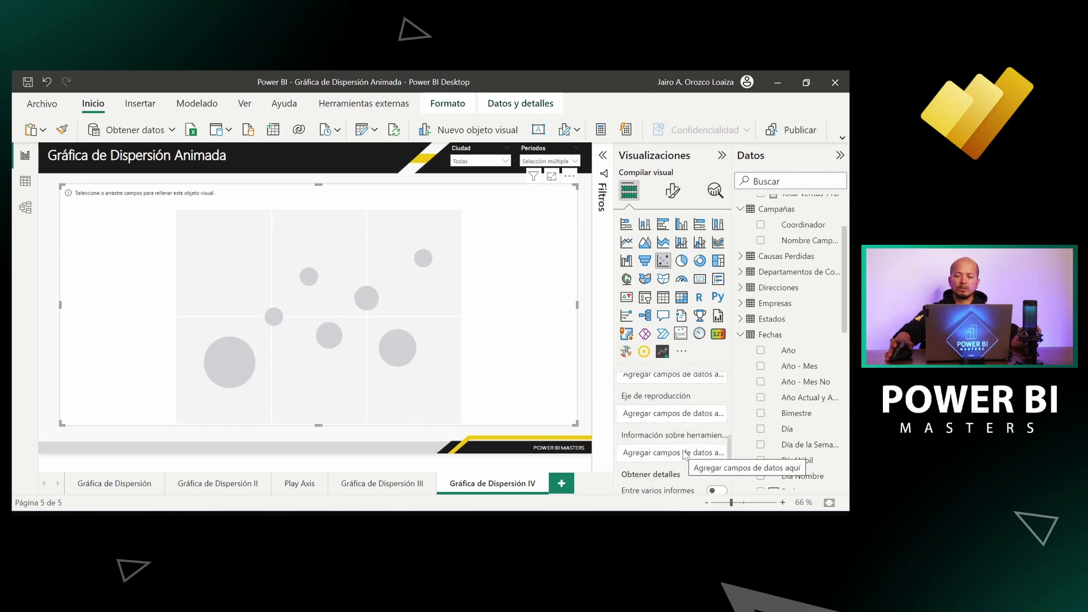
scroll(685, 453, "up", 3)
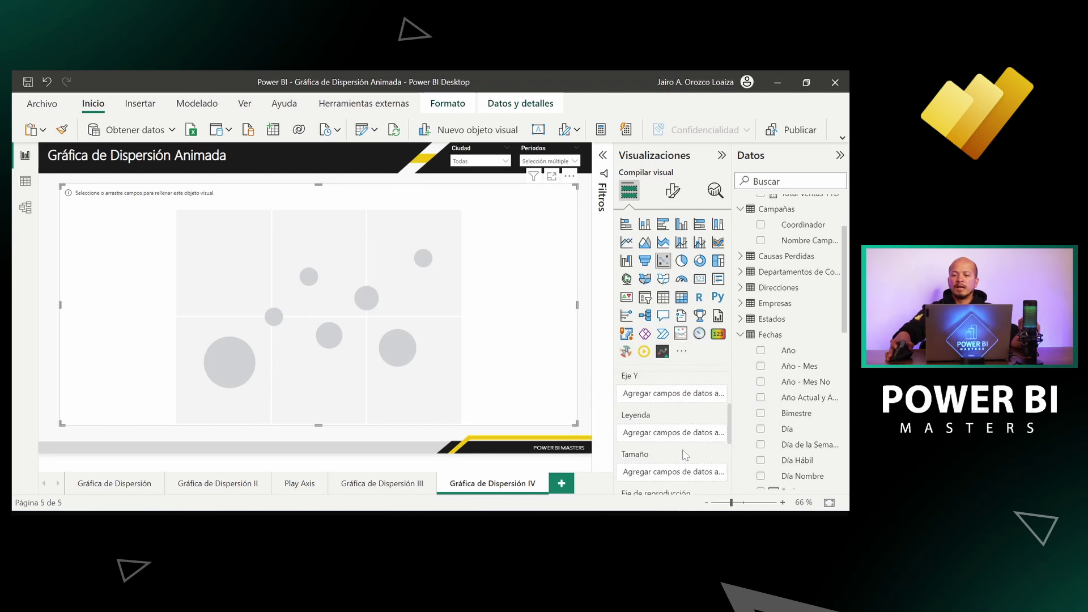
scroll(683, 450, "up", 2)
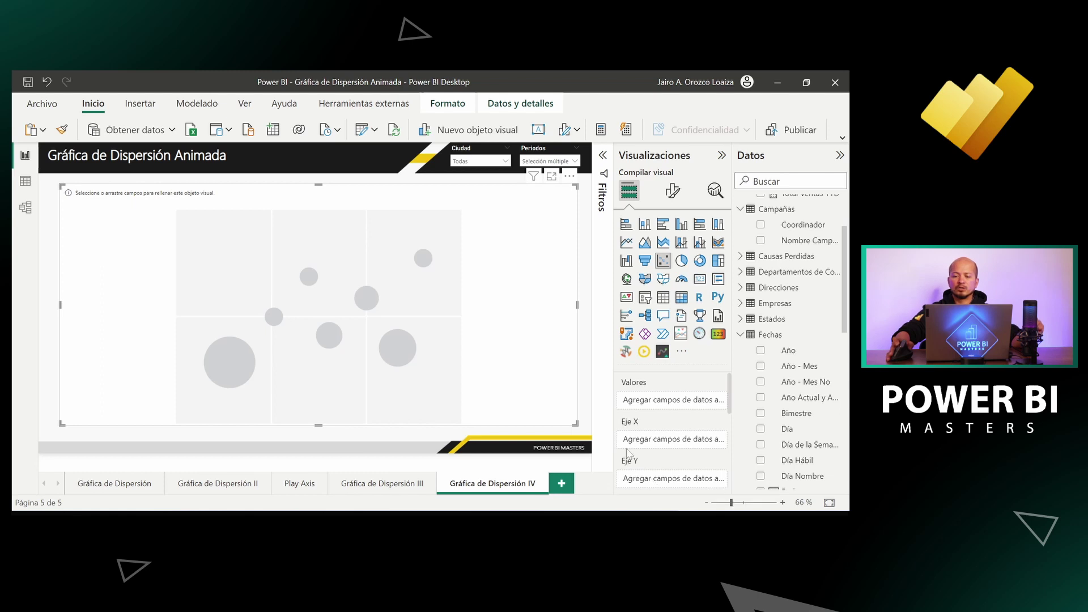
Assign the Total Ventas measure to the scatter chart's Eje X and Total Registros to Eje Y.
scroll(815, 369, "up", 1)
scroll(814, 369, "up", 1)
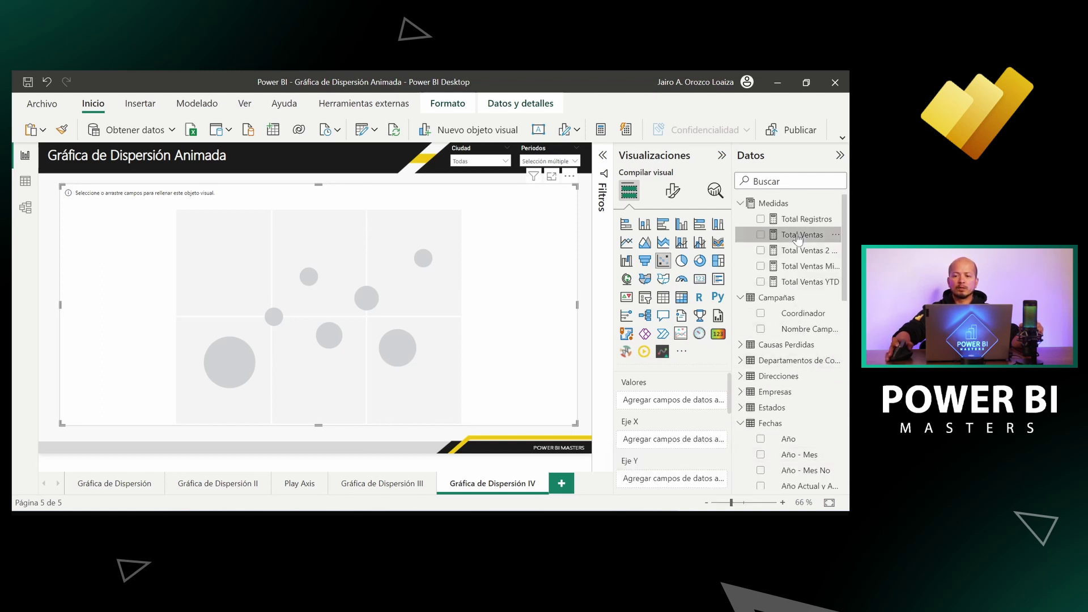
left_click_drag(798, 238, 680, 446)
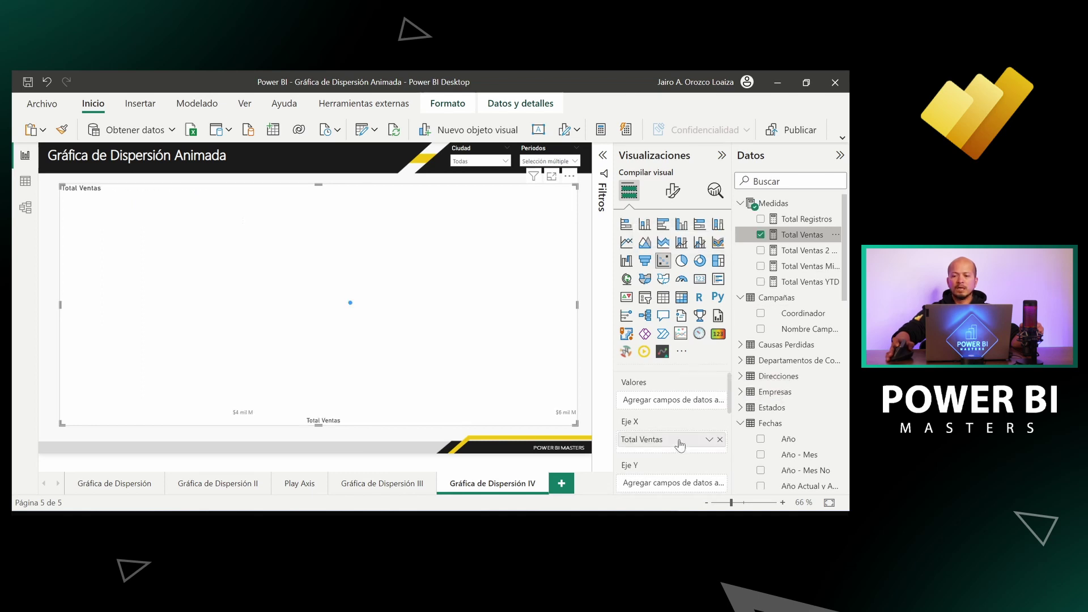
left_click_drag(802, 220, 687, 481)
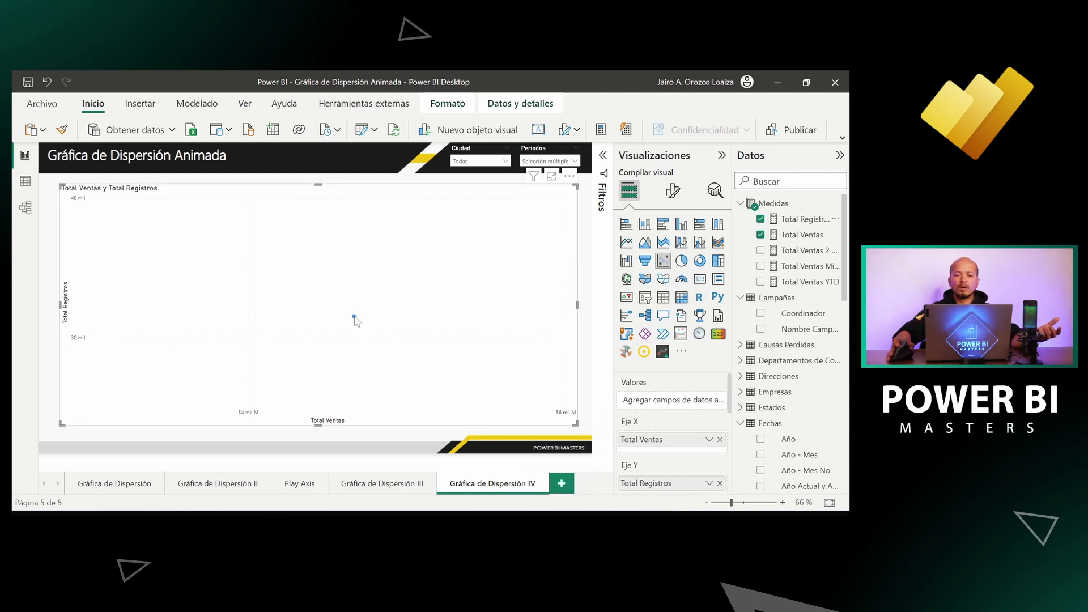
mouse_move(355, 318)
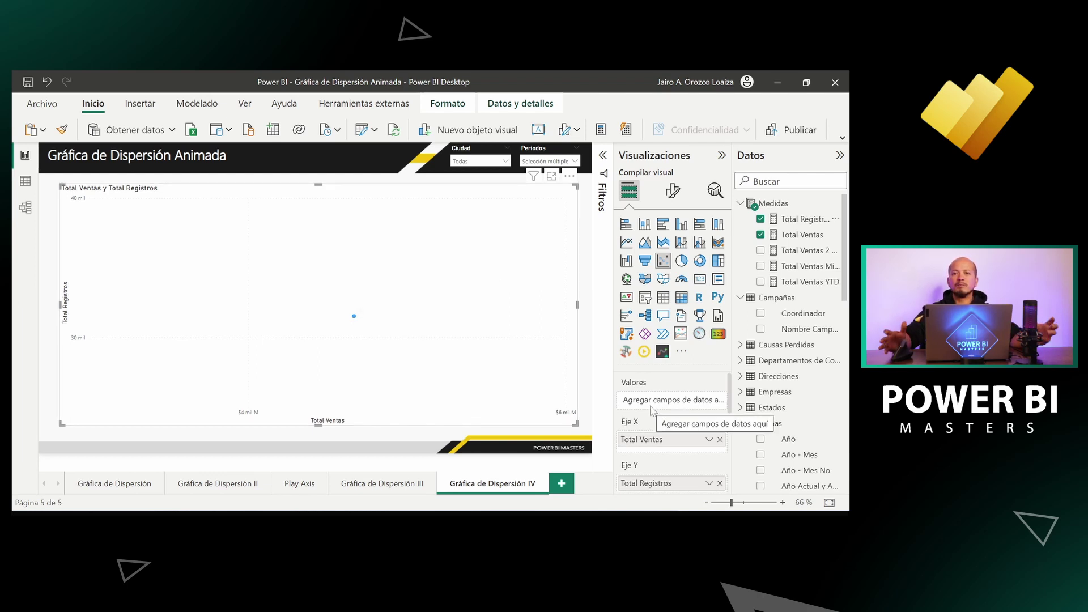
Add Ciudad from the Ubicaciones Sedes table to the scatter chart's Valores and check the details of the city points.
scroll(790, 426, "down", 10)
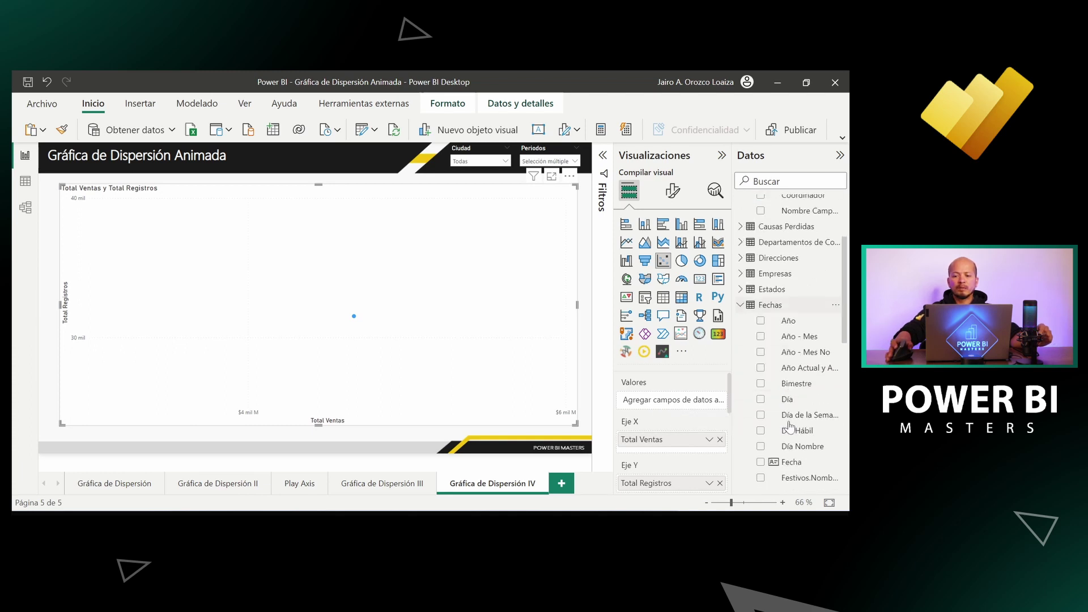
scroll(791, 426, "down", 4)
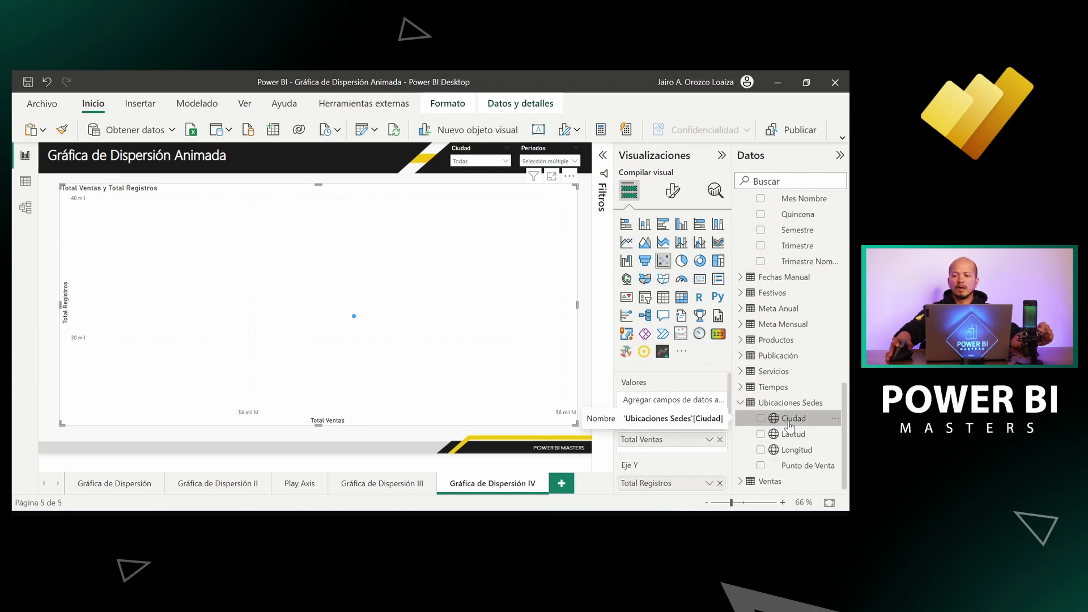
left_click_drag(791, 425, 675, 405)
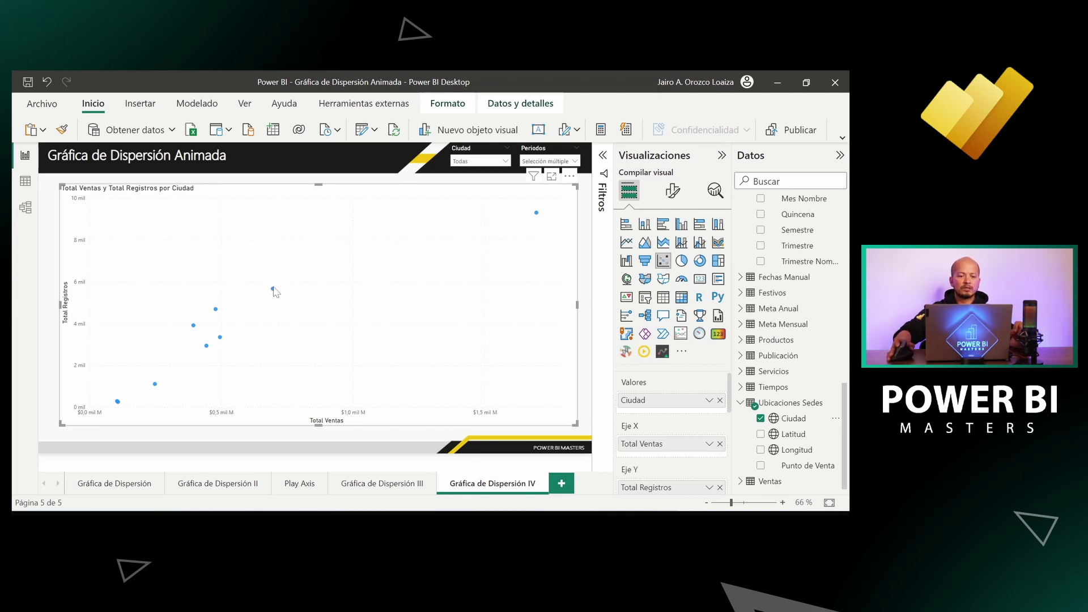
mouse_move(278, 291)
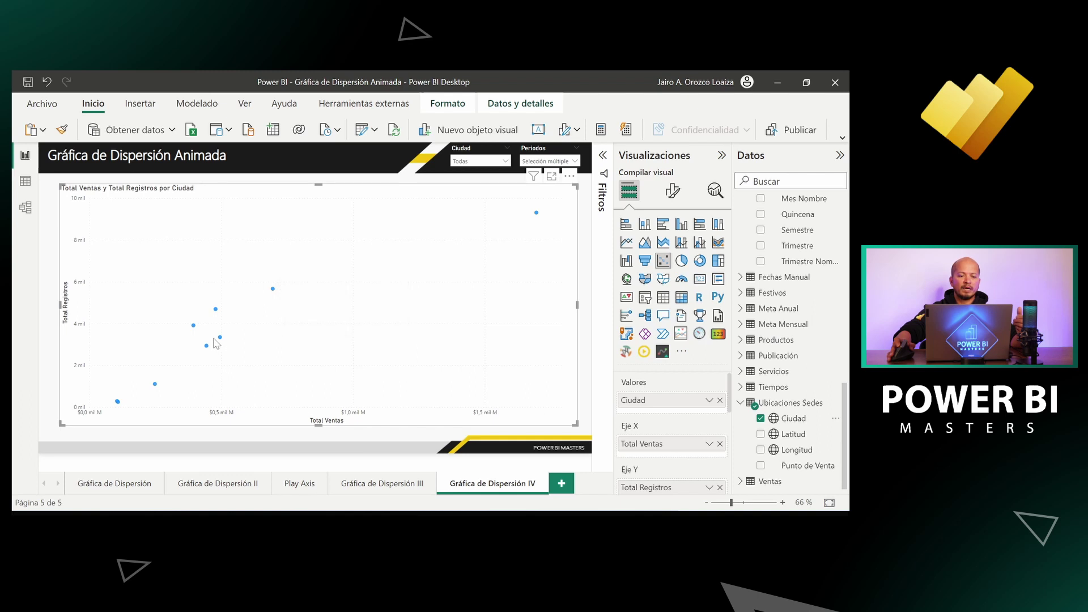
mouse_move(221, 340)
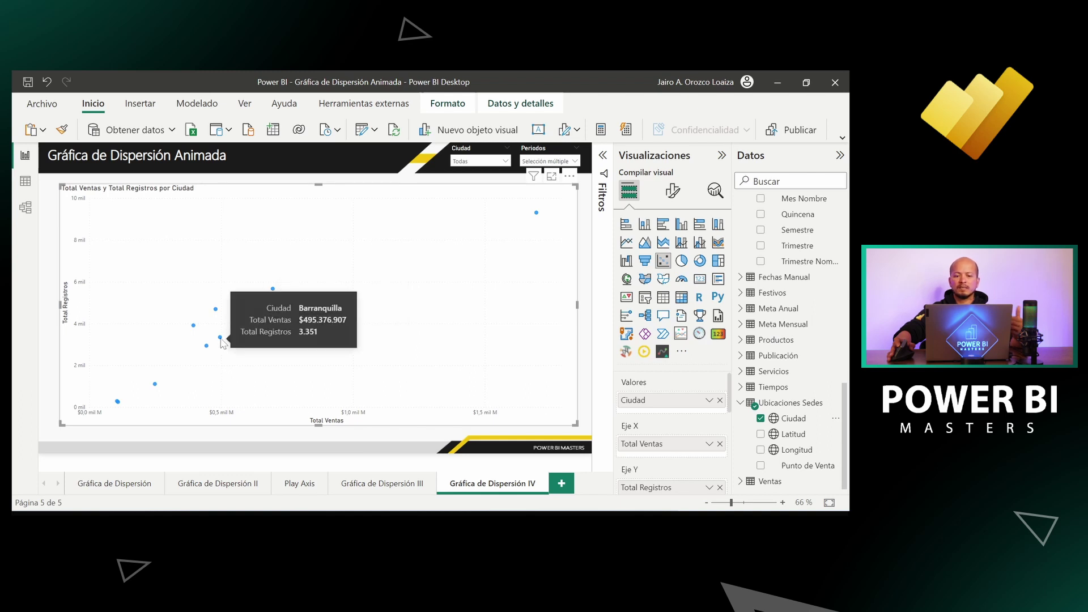
mouse_move(217, 311)
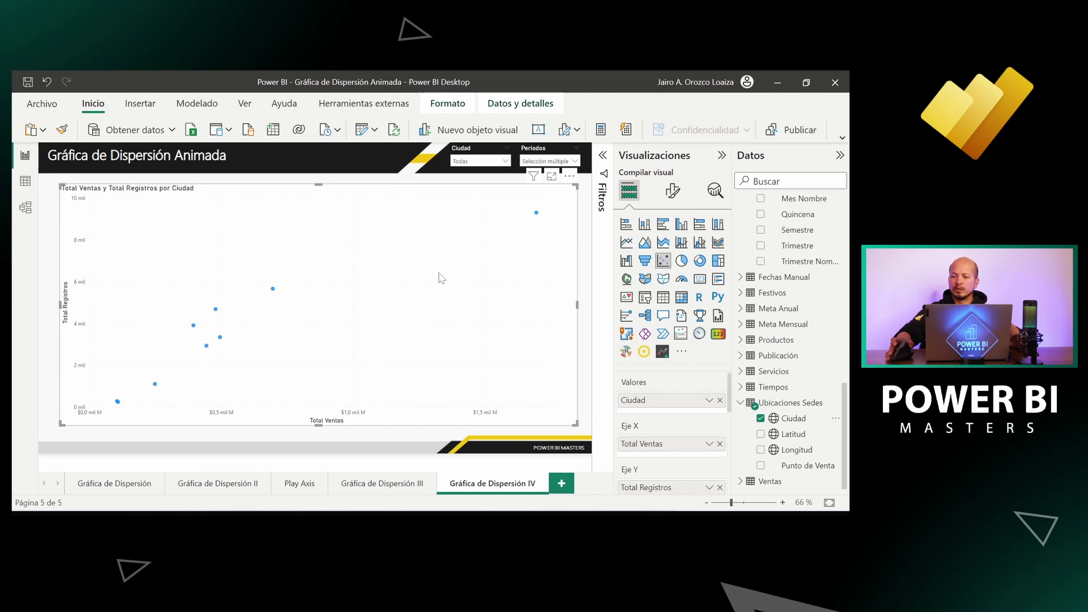
Assign the Total Ventas measure to the scatter chart's Tamaño and check the details of the resized city bubbles.
scroll(670, 445, "down", 4)
scroll(672, 445, "down", 1)
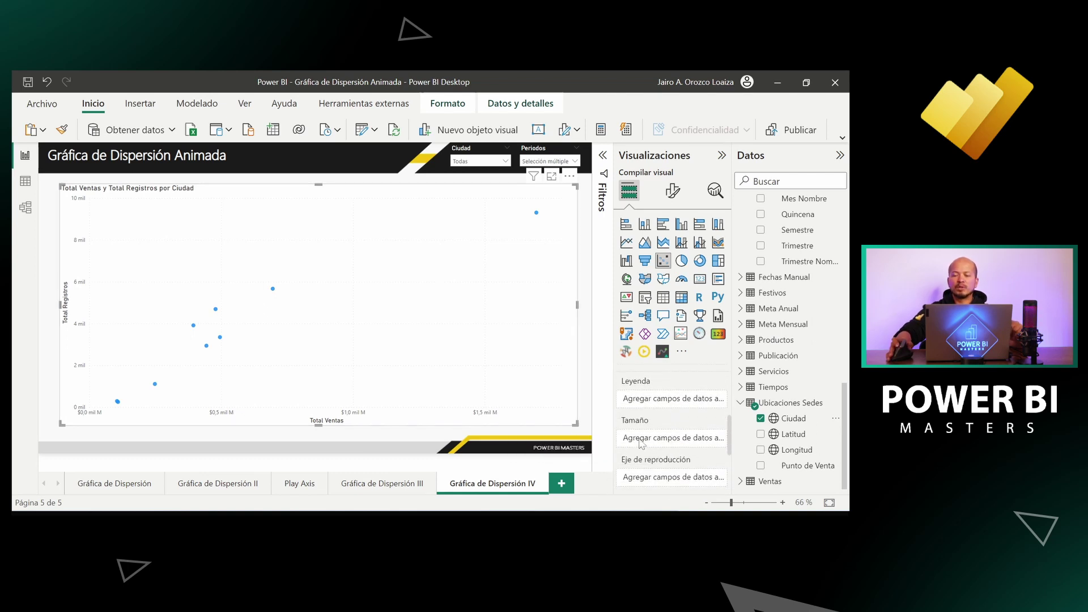
scroll(642, 442, "up", 1)
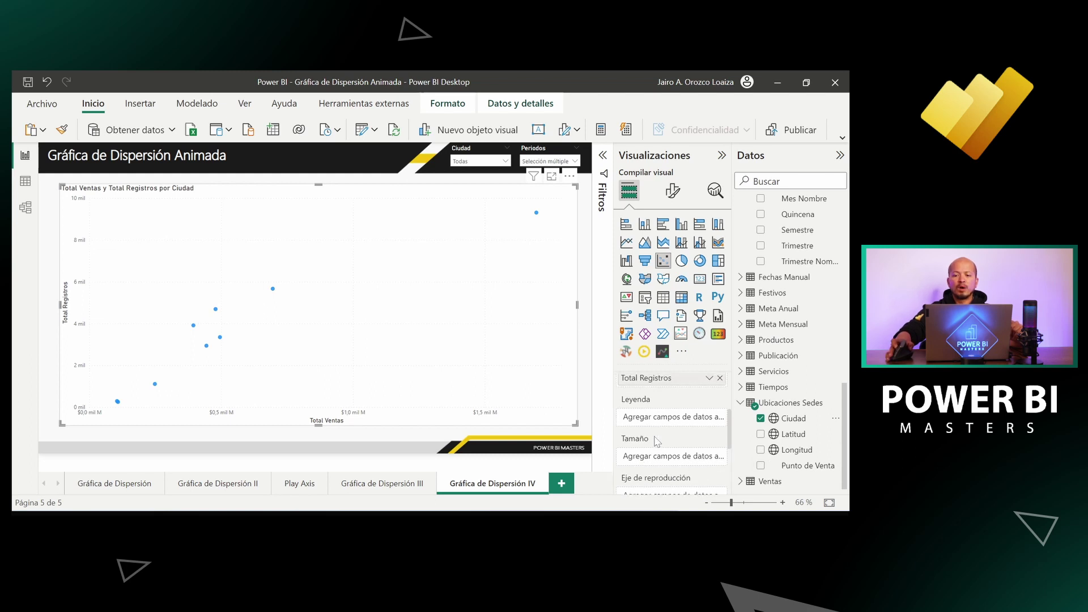
scroll(824, 350, "up", 10)
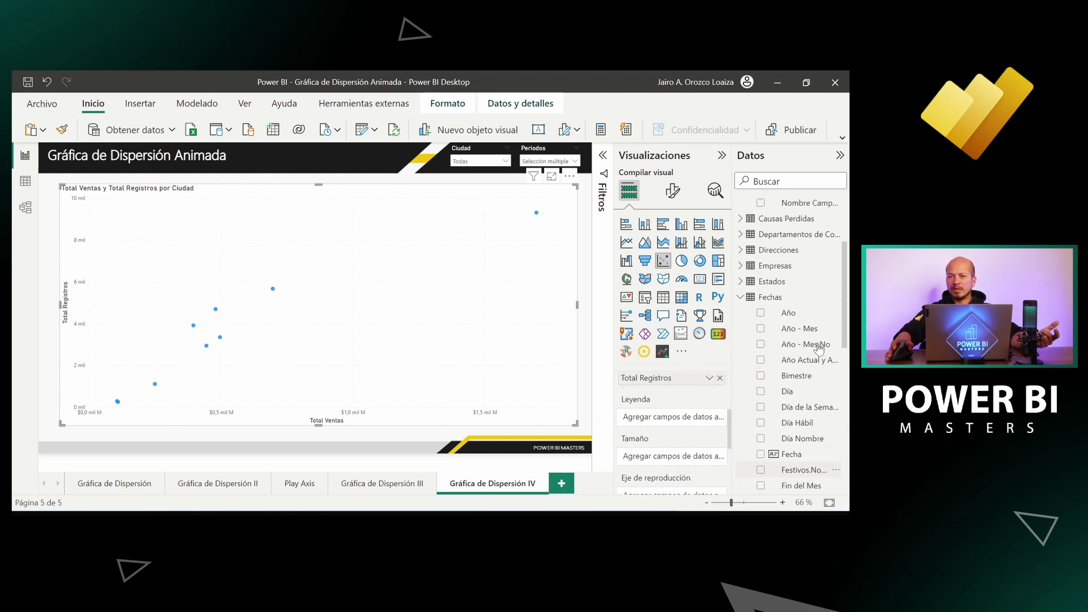
scroll(819, 350, "up", 2)
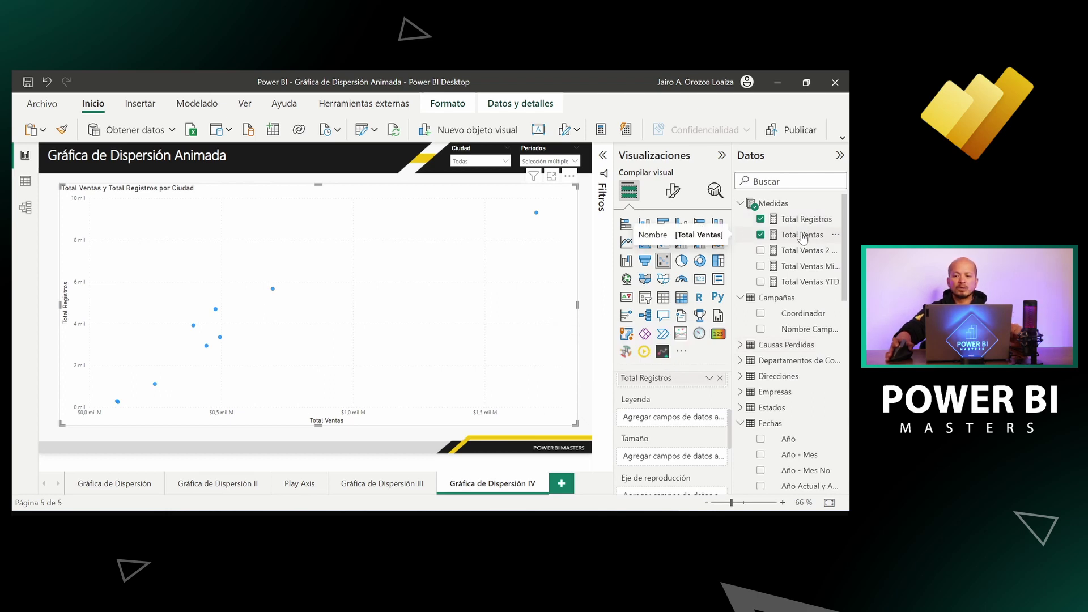
left_click_drag(799, 236, 682, 458)
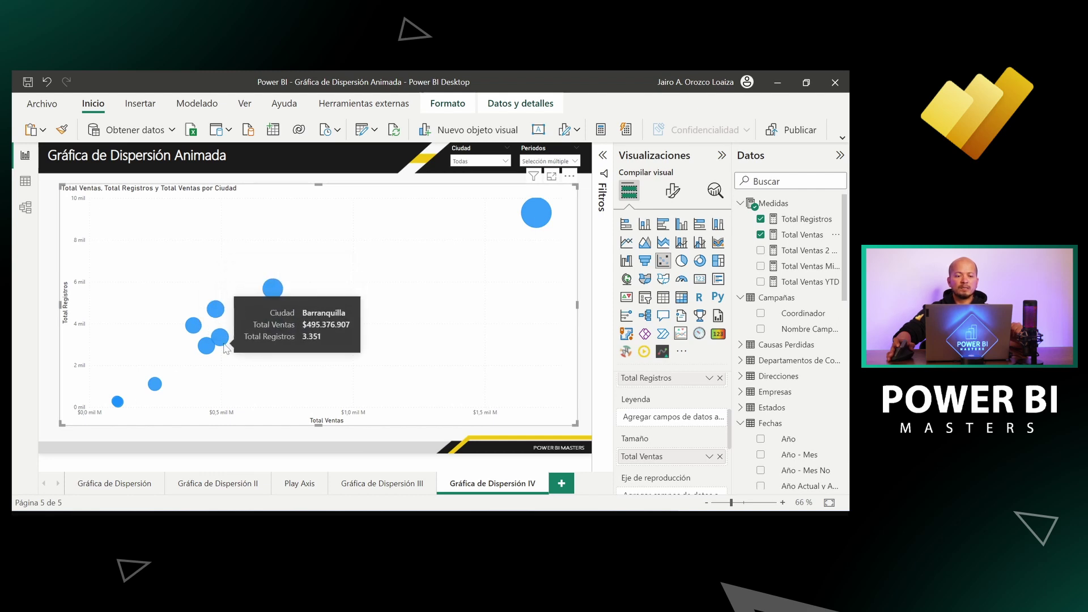
mouse_move(156, 387)
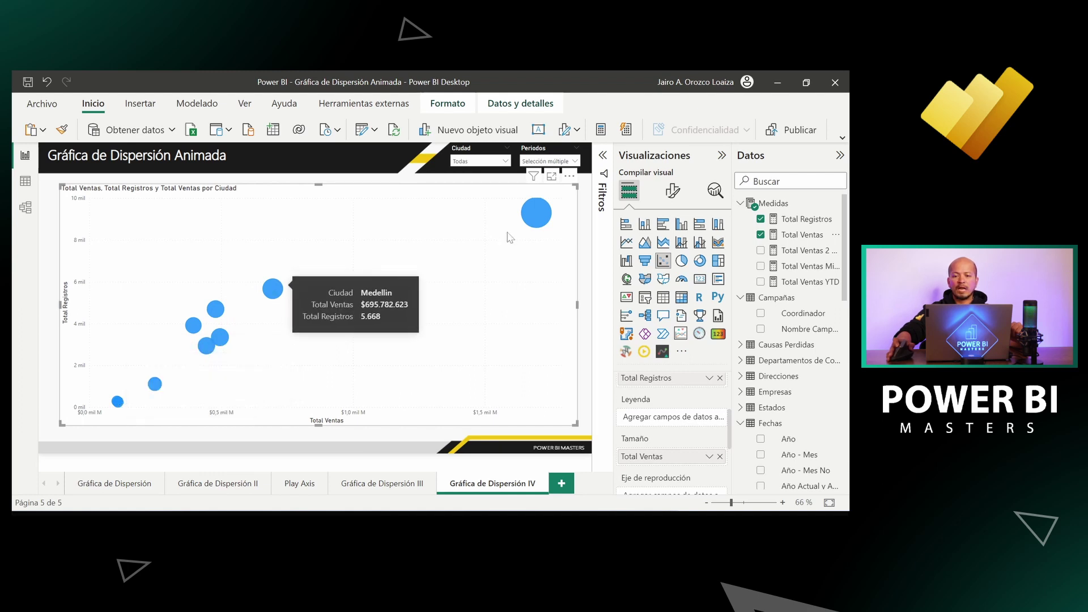
mouse_move(540, 215)
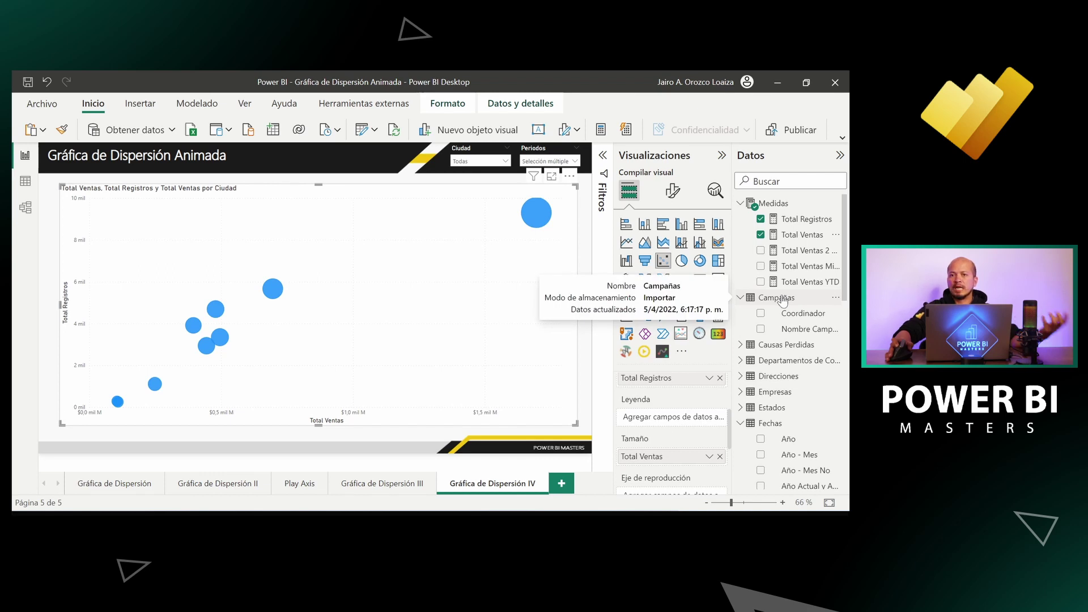
Add Nombre Campaña from the Campañas table to the chart's Leyenda and check the details of the coloured bubbles.
left_click_drag(791, 333, 677, 425)
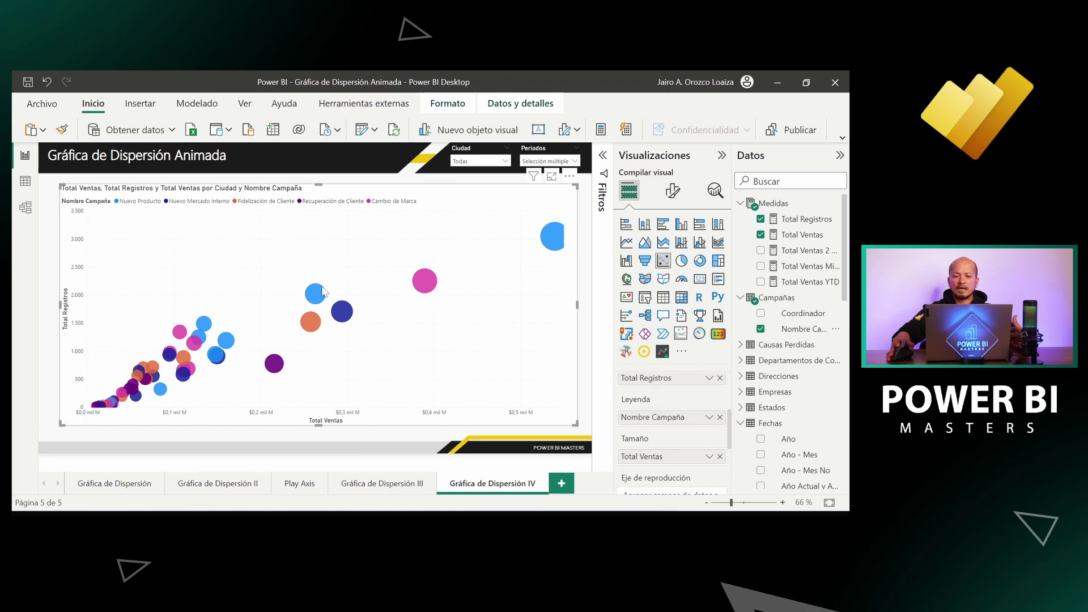
mouse_move(321, 299)
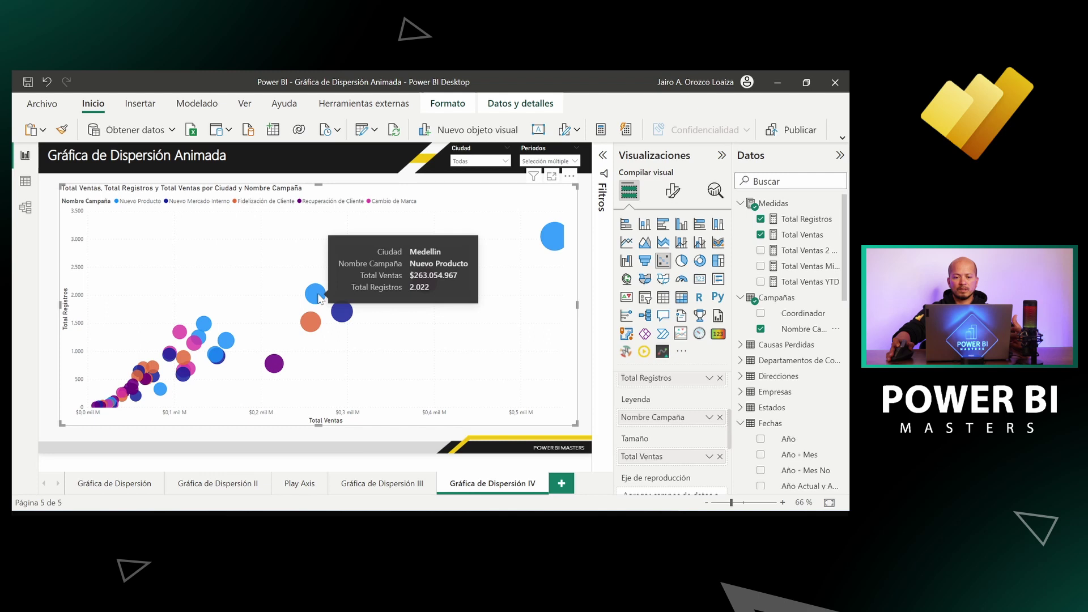
mouse_move(551, 240)
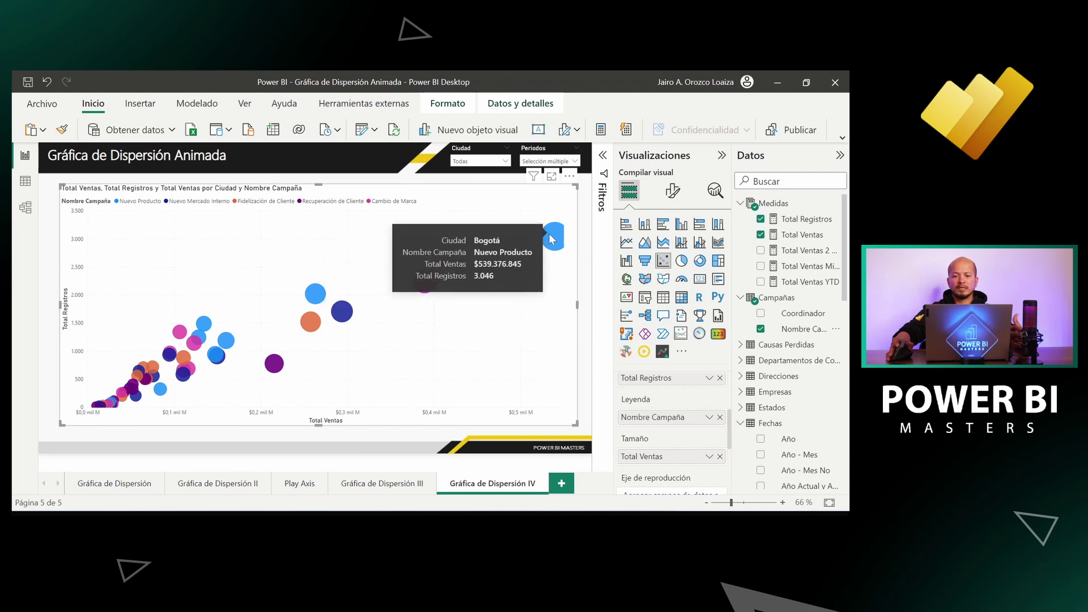
mouse_move(203, 324)
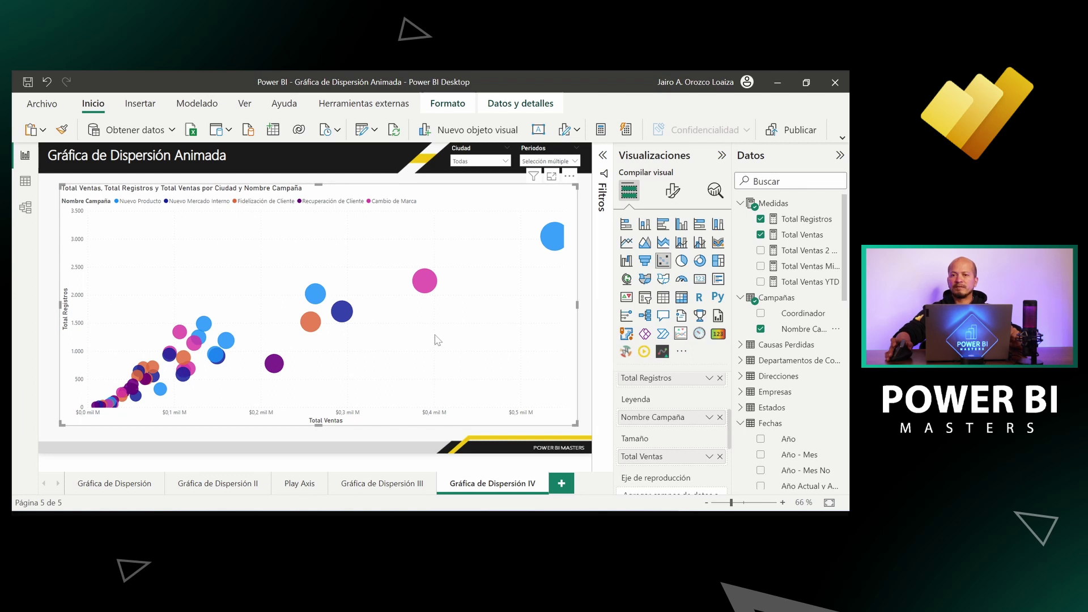
Highlight each campaign from Nuevo Producto to Cambio de Marca in the chart legend one at a time, and clear the highlight.
left_click(136, 205)
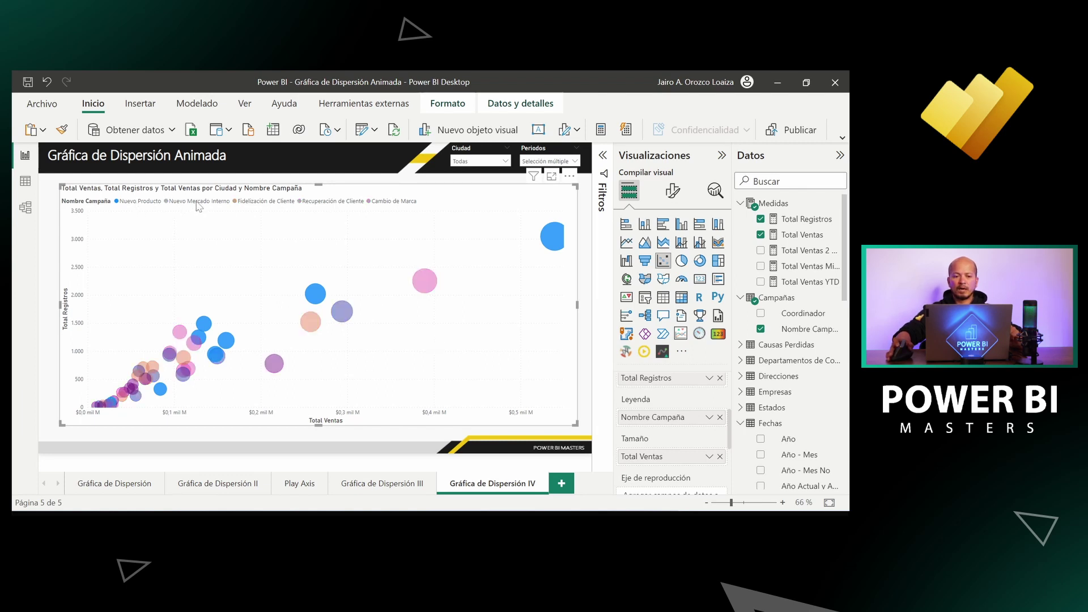
left_click(214, 207)
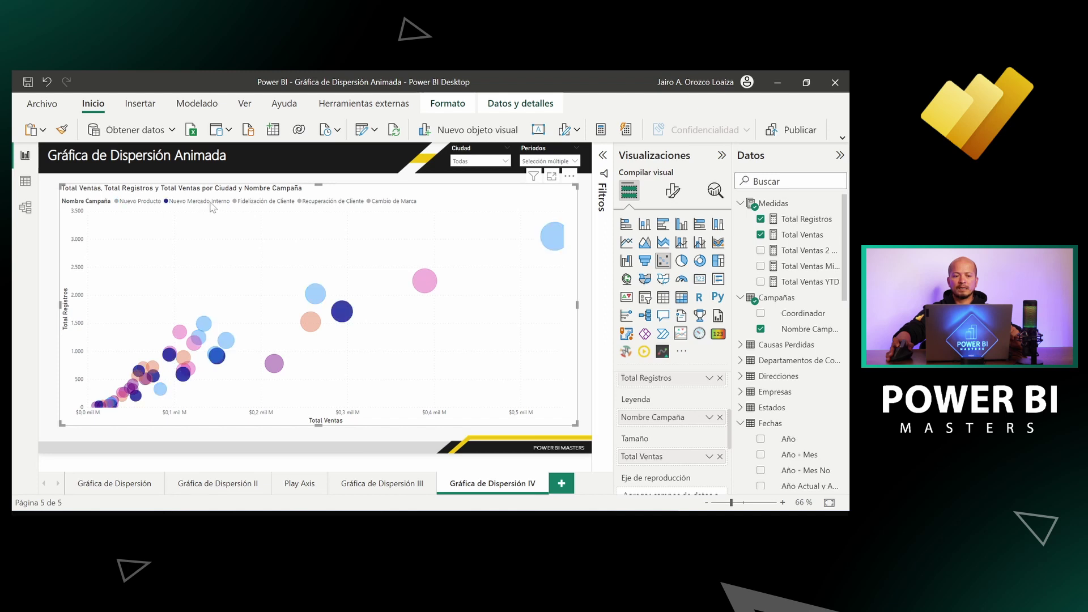
left_click(283, 207)
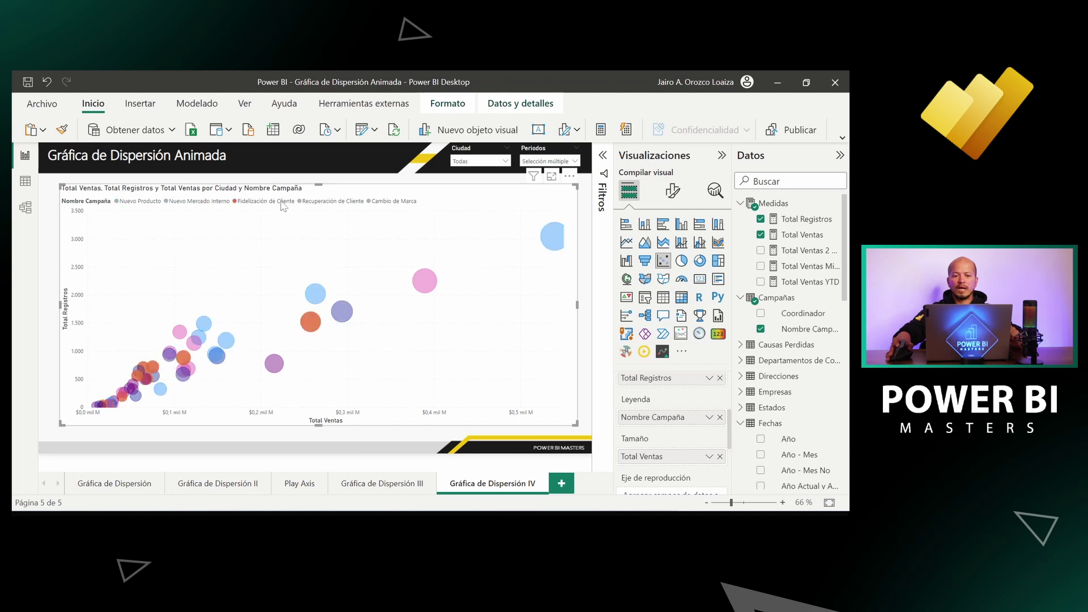
left_click(341, 207)
left_click(379, 203)
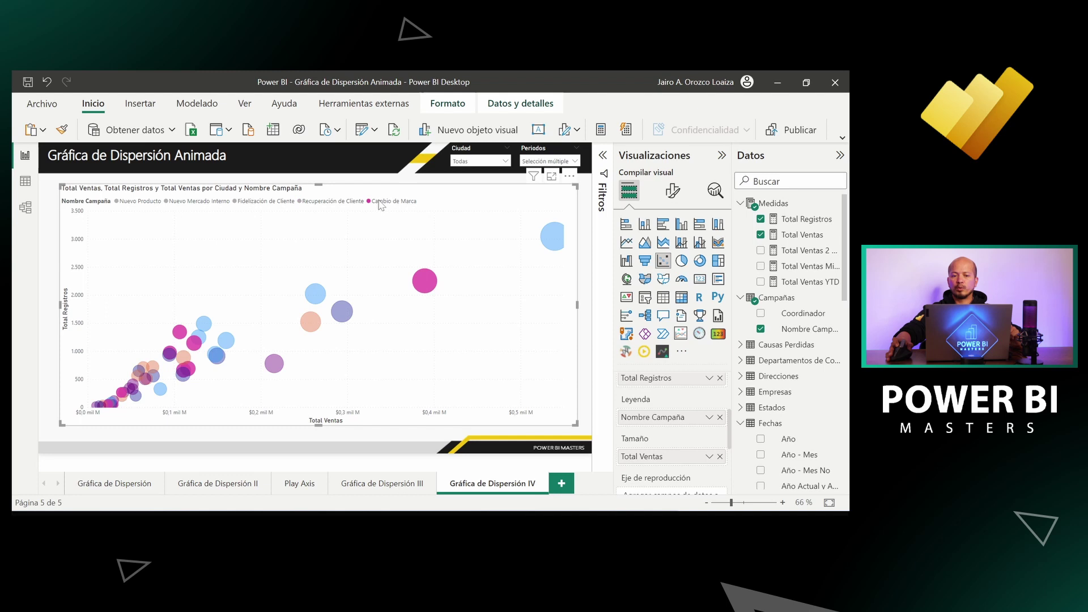
left_click(321, 246)
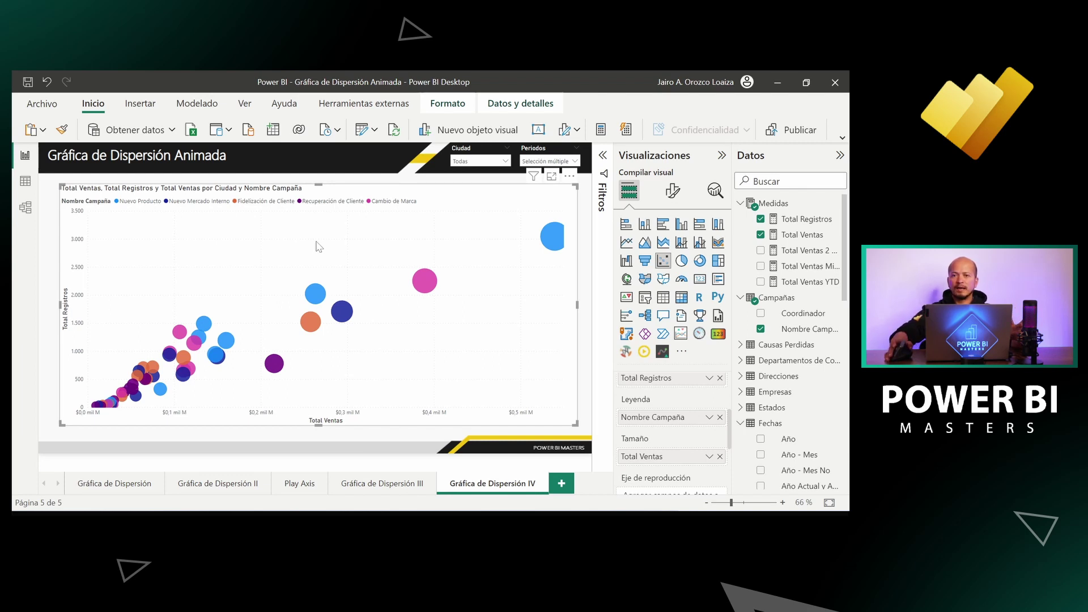
Assign Año from the Fechas table to the chart's Eje de reproducción and play the yearly animation.
scroll(698, 434, "down", 1)
scroll(699, 434, "down", 2)
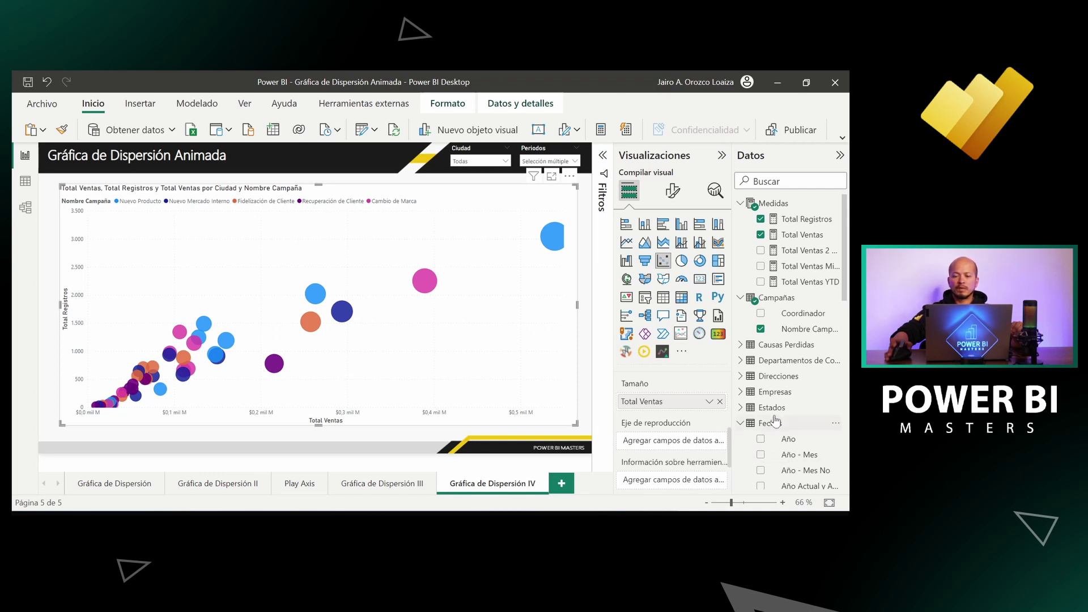
scroll(779, 424, "down", 3)
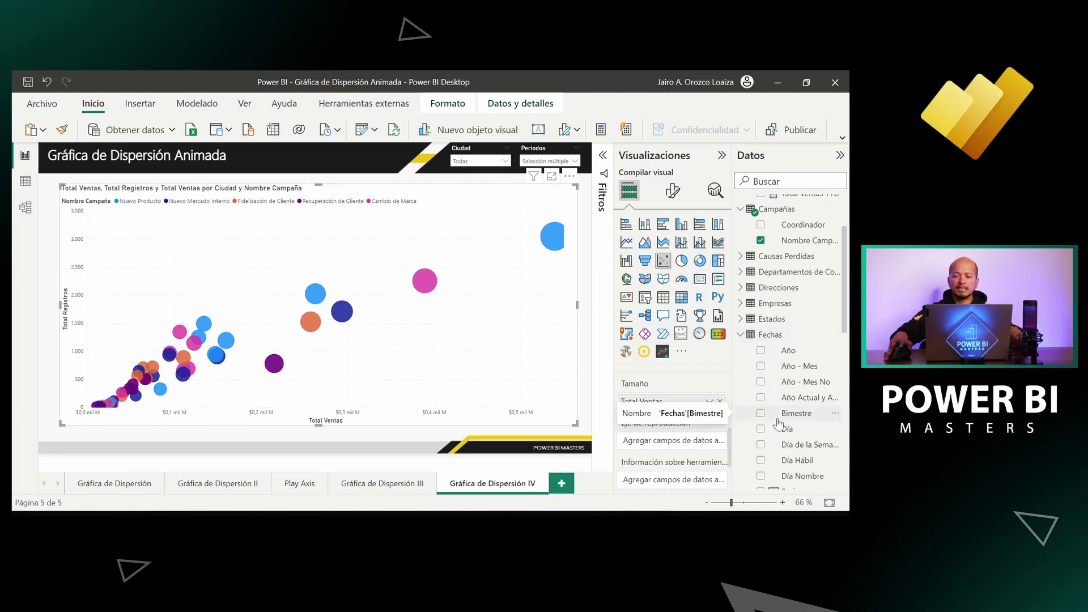
scroll(779, 419, "down", 3)
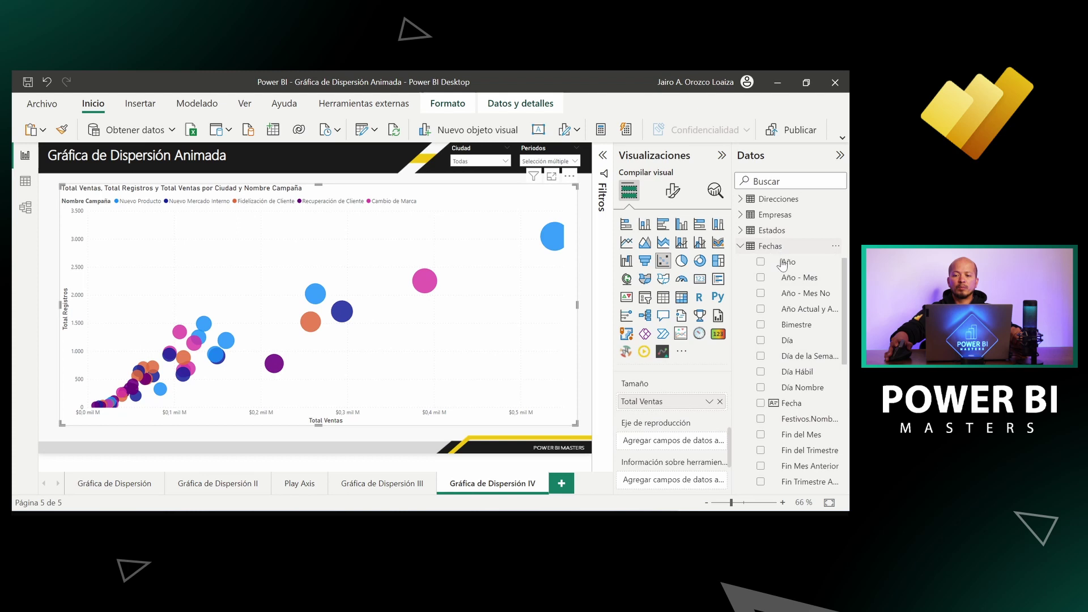
left_click(787, 265)
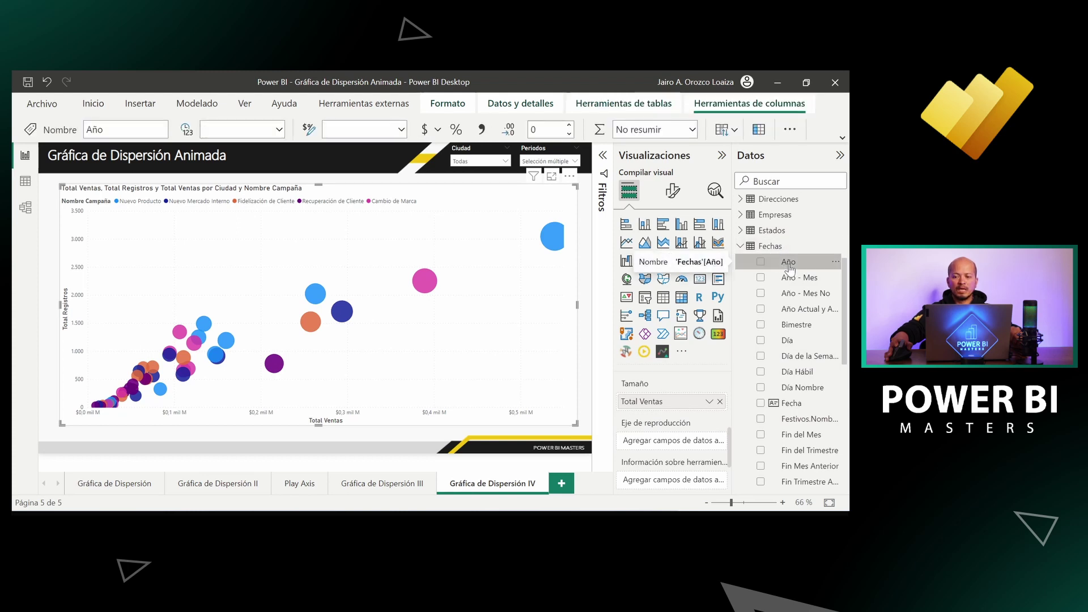
left_click_drag(787, 266, 675, 447)
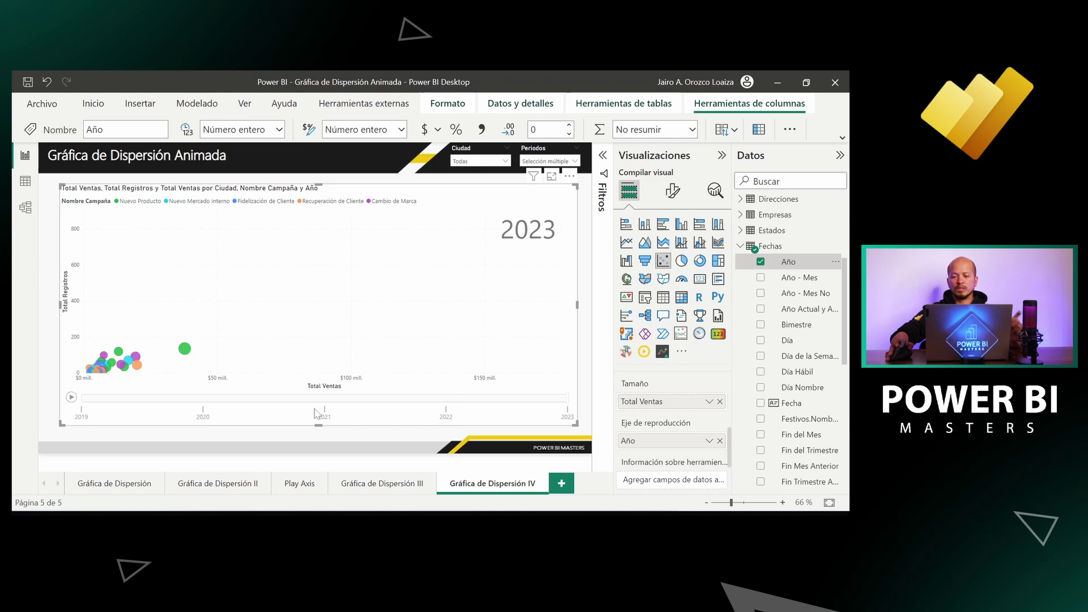
left_click(71, 397)
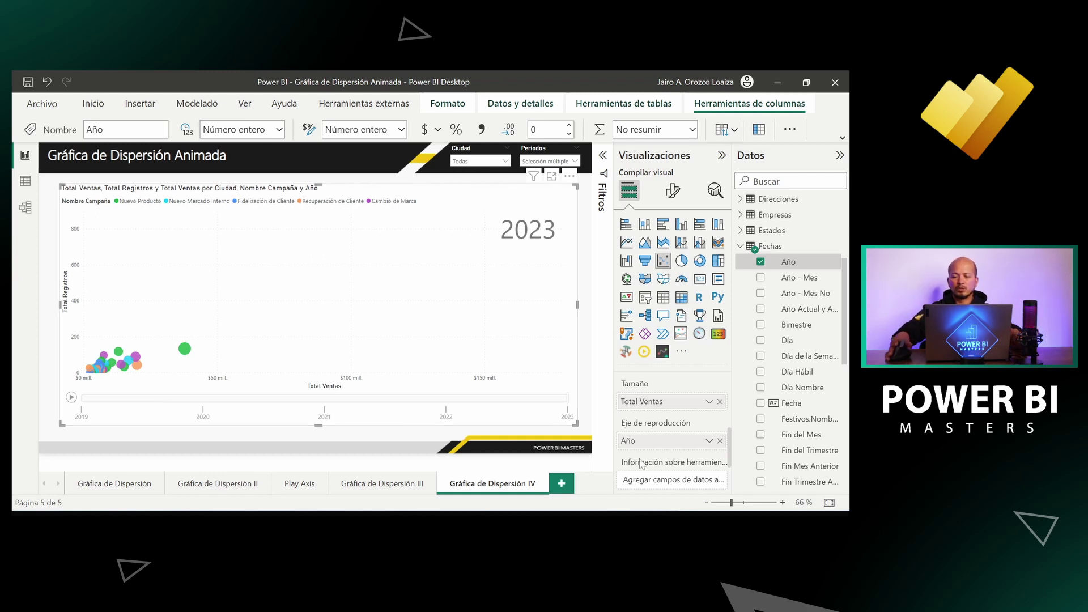
Replace Año with Año - Mes in the chart's Eje de reproducción and play the monthly animation.
left_click(720, 441)
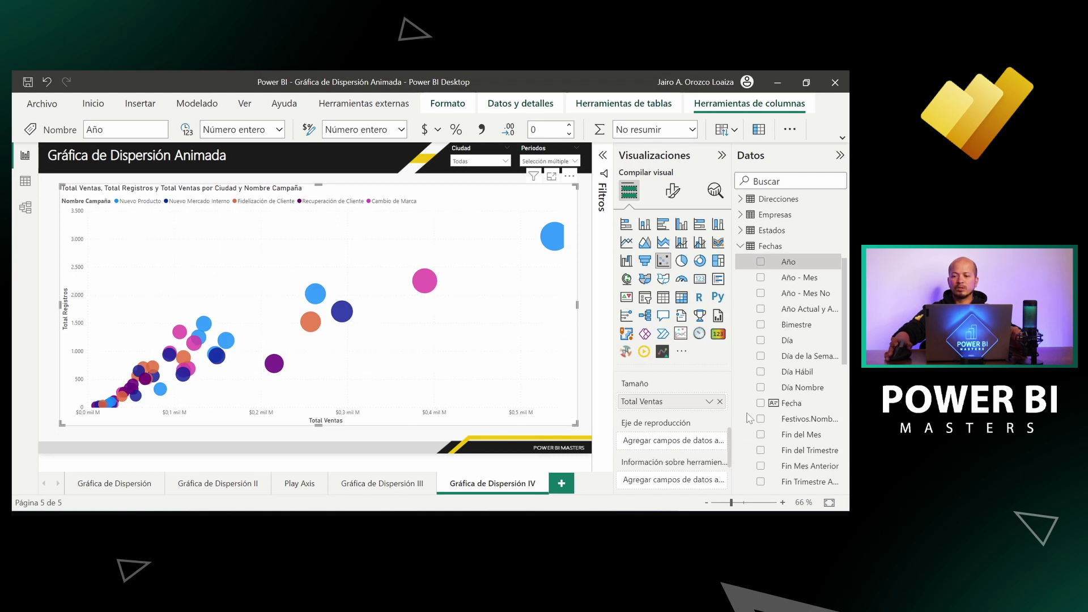
left_click(806, 278)
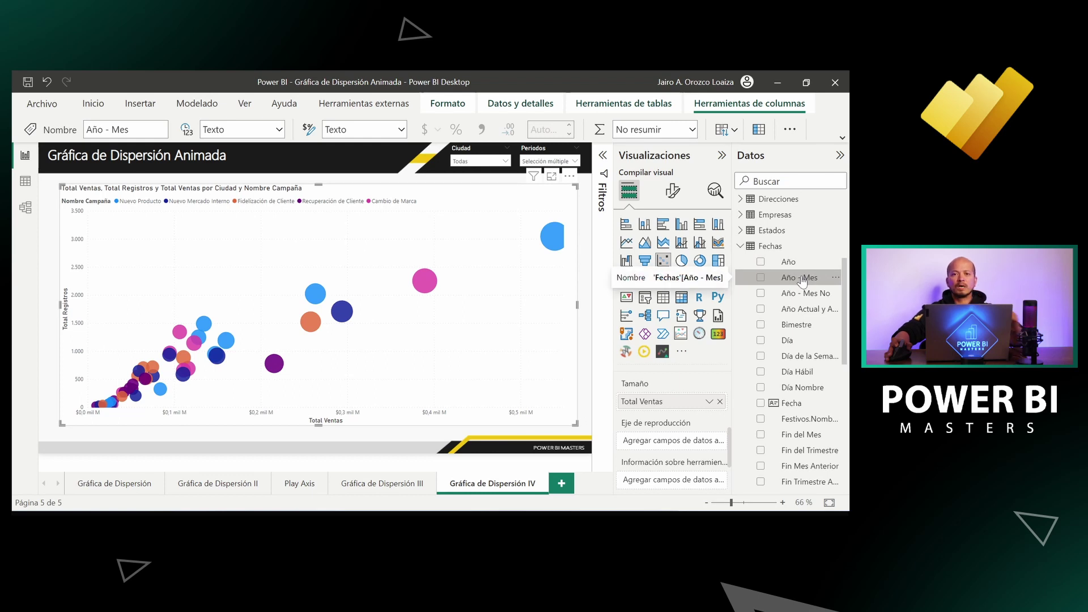
left_click_drag(802, 280, 679, 445)
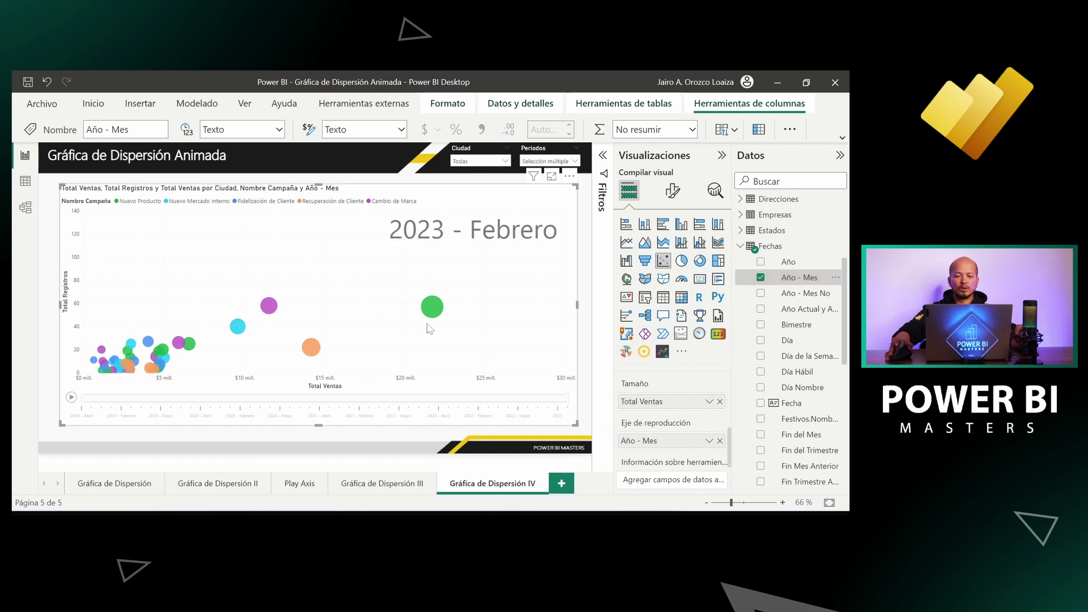
left_click(71, 398)
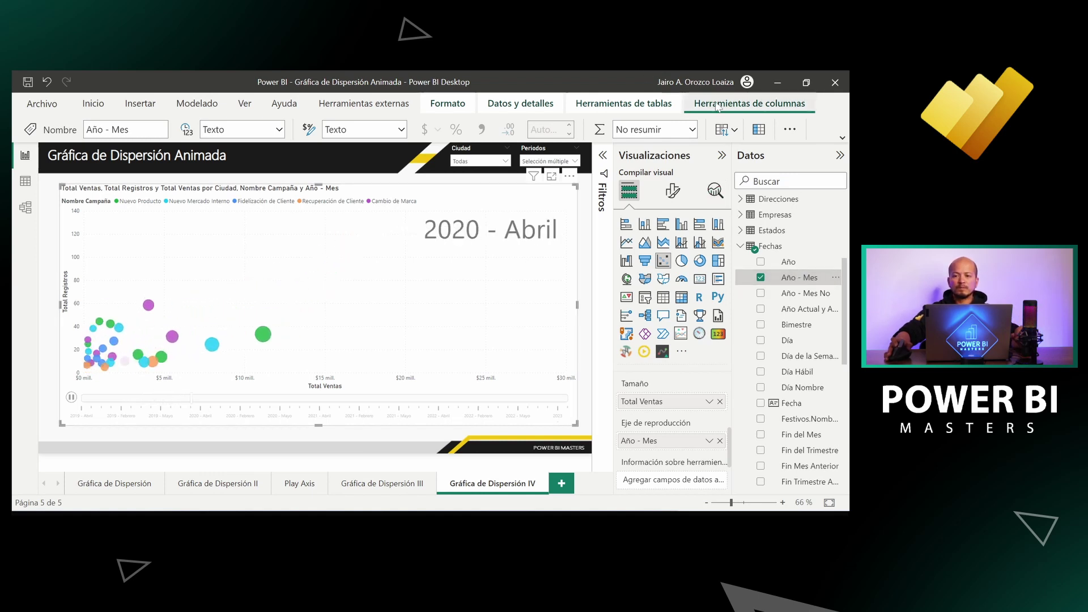
Sort the Año - Mes column by Año - Mes No and replay the chart's monthly animation.
left_click(723, 130)
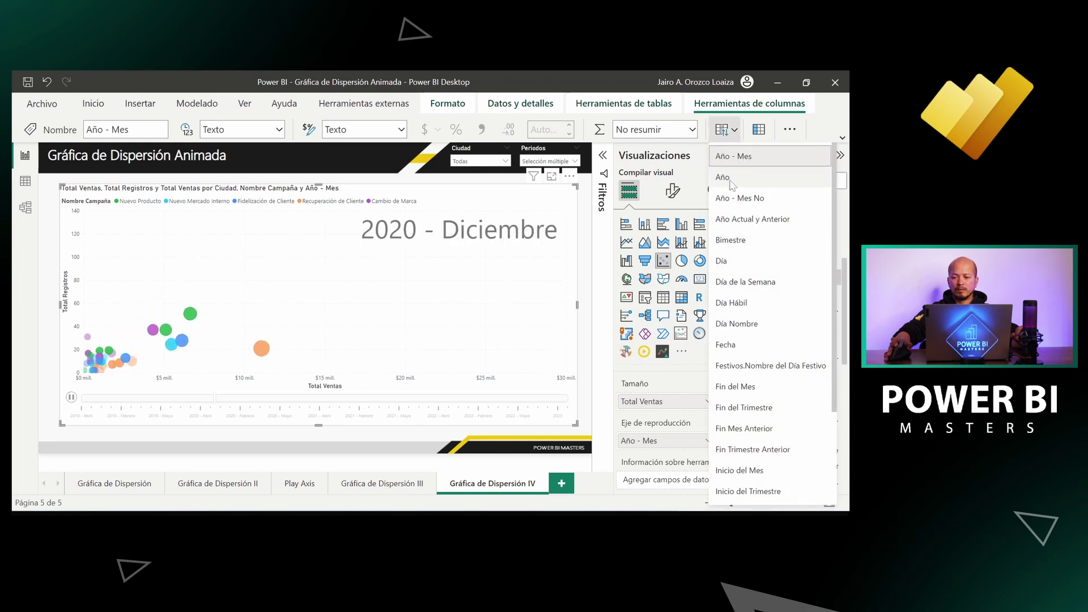
left_click(751, 199)
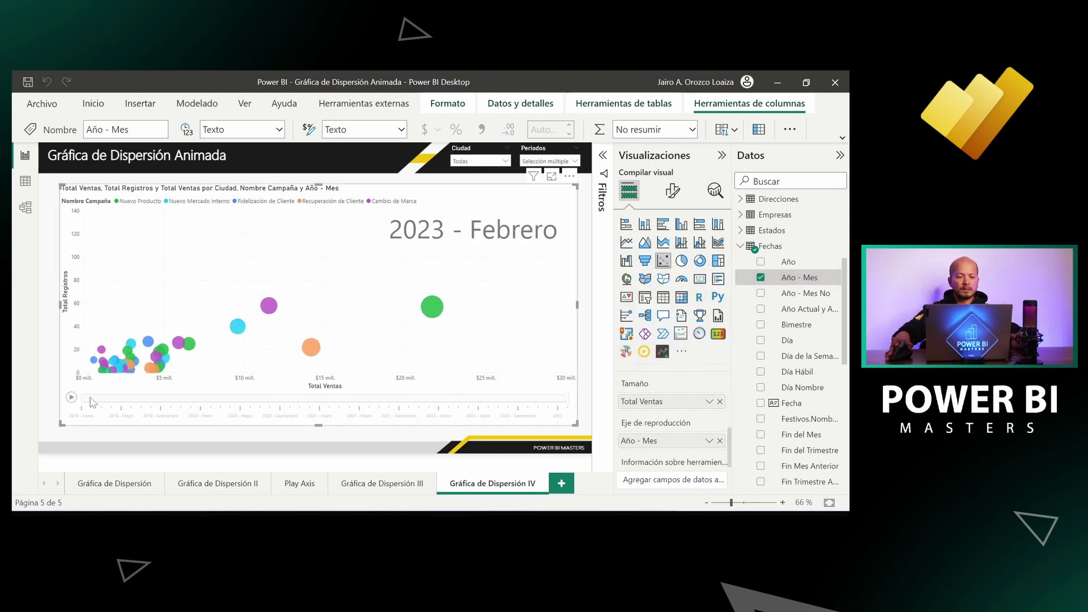
left_click(71, 398)
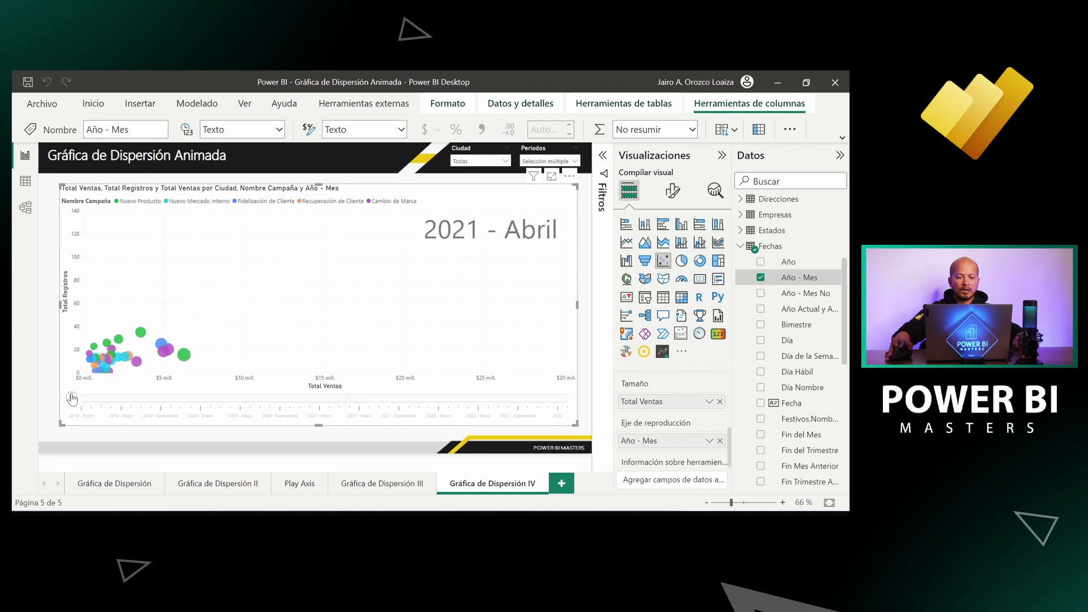
Replace Año - Mes with Descripción from the Servicios table in the chart's Eje de reproducción and play the animation.
left_click(720, 441)
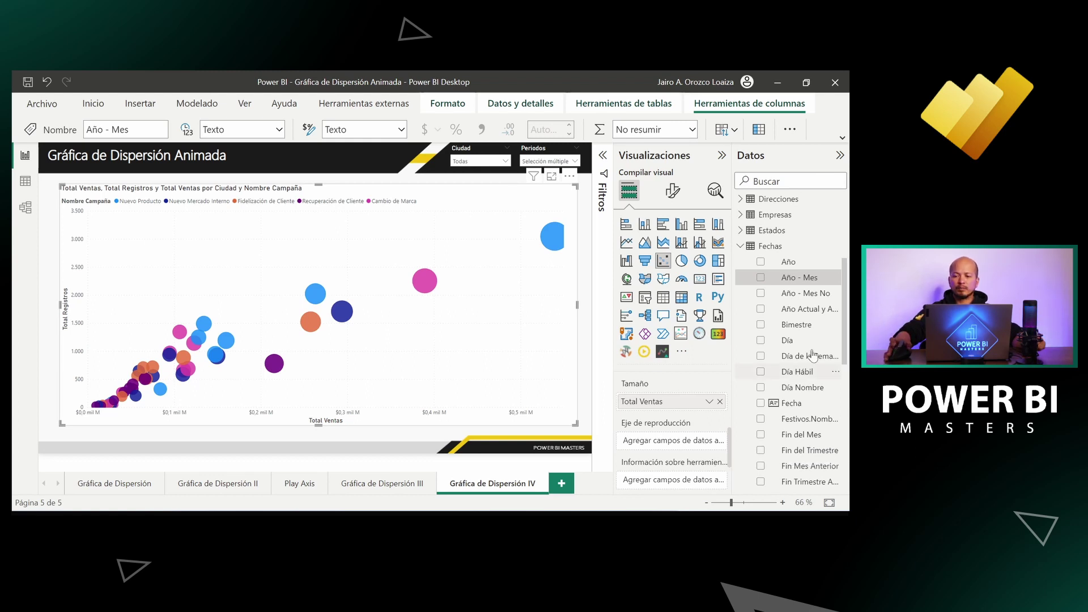
scroll(816, 334, "down", 10)
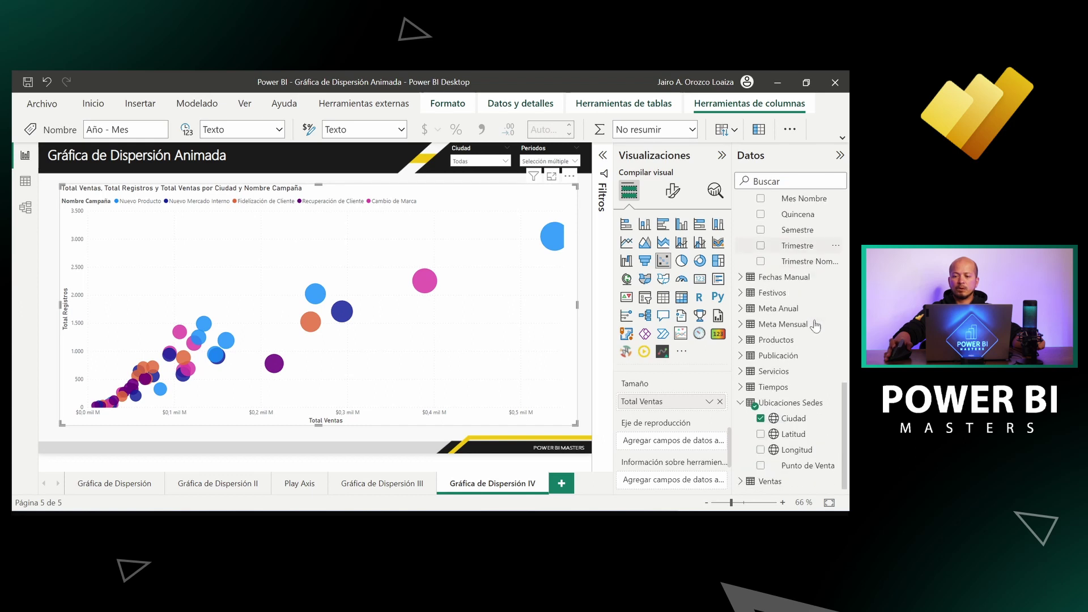
left_click(740, 403)
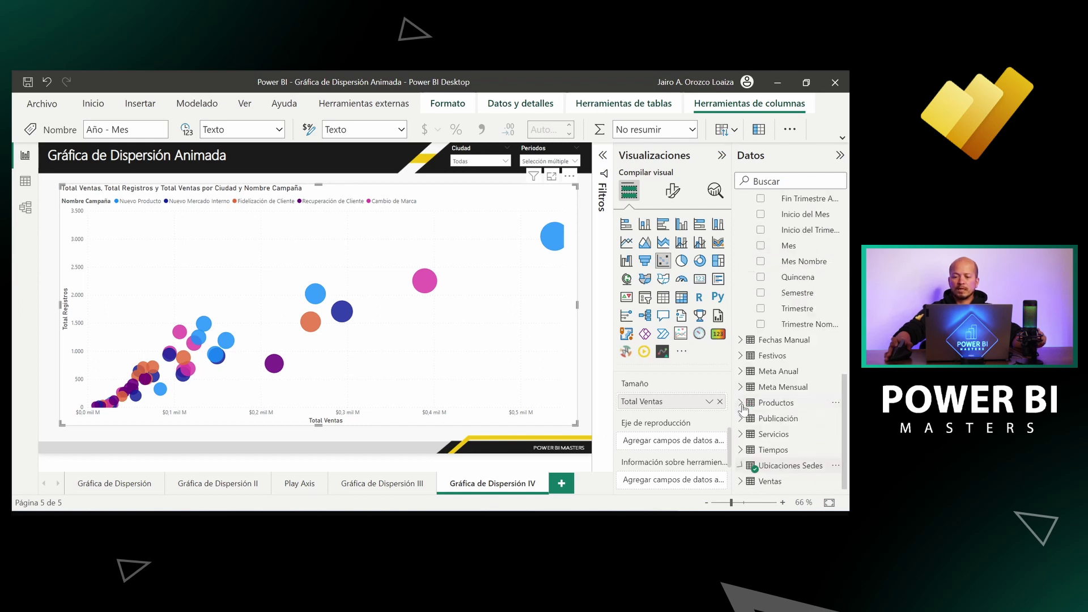
left_click(740, 435)
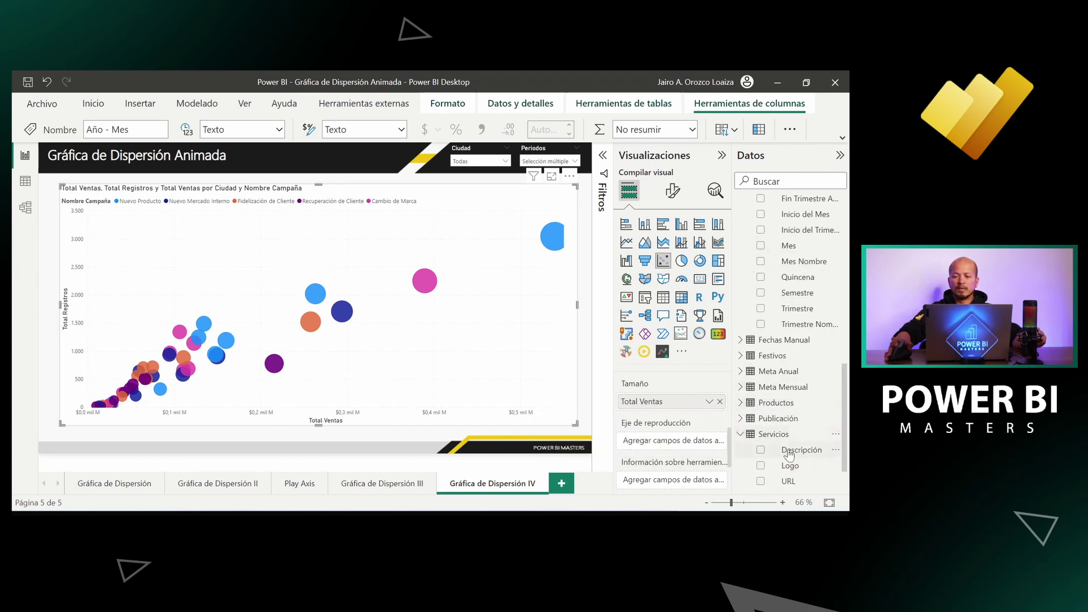
left_click_drag(789, 453, 677, 444)
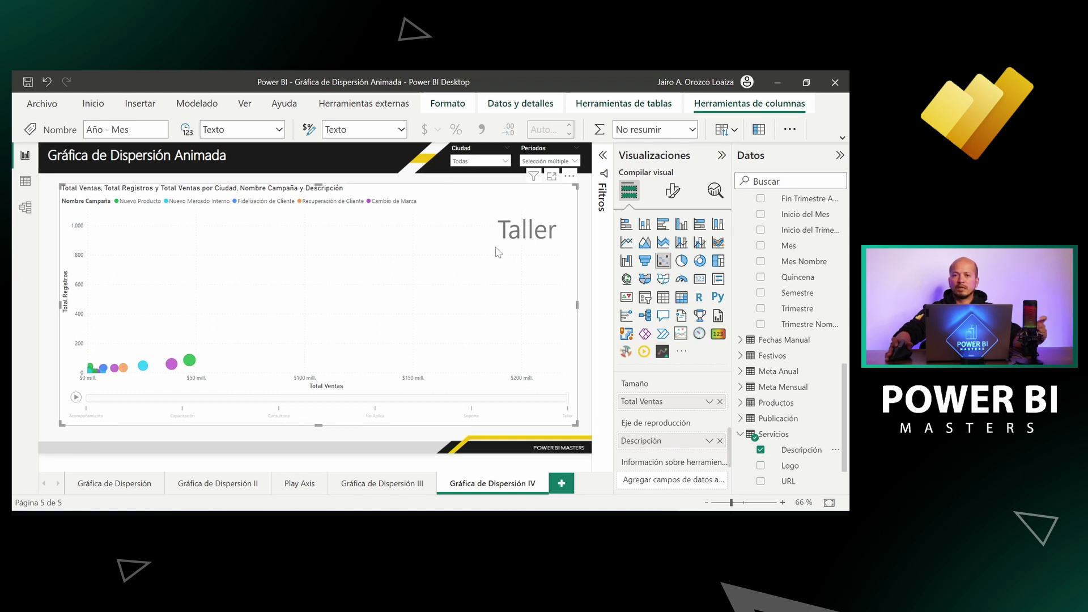
left_click(76, 397)
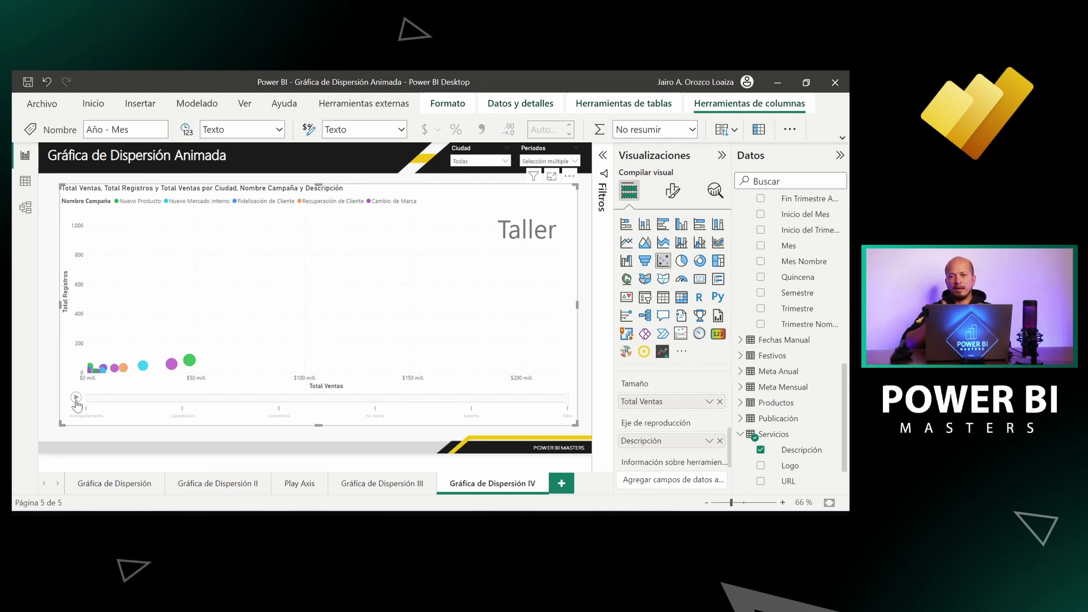
Trace the largest Nuevo Producto bubble's path on the play axis through Soporte, Consultoría and Capacitación, and clear the selection.
left_click(190, 362)
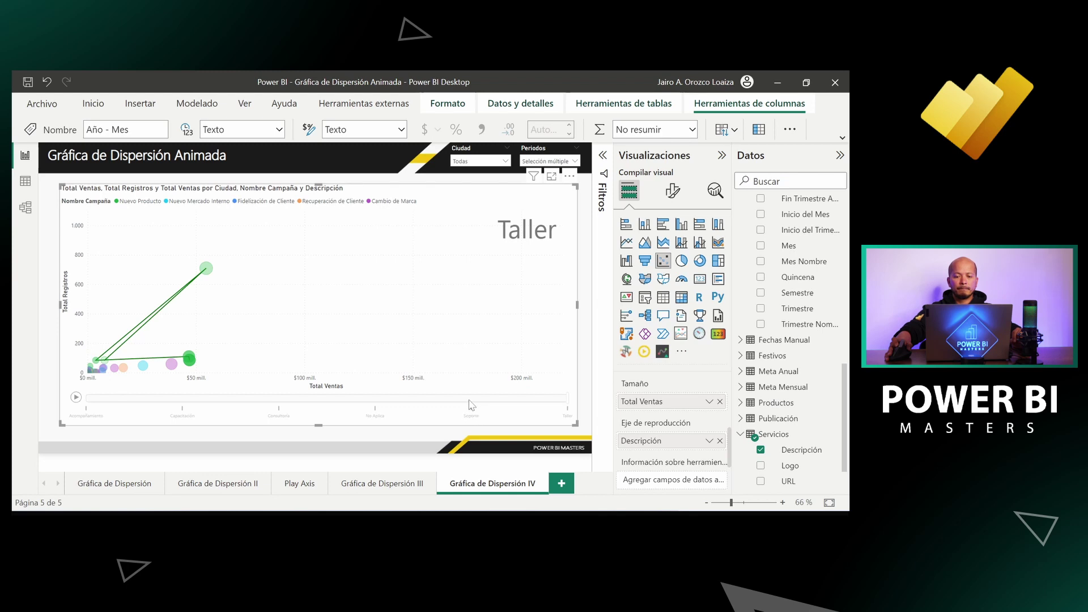
left_click(471, 403)
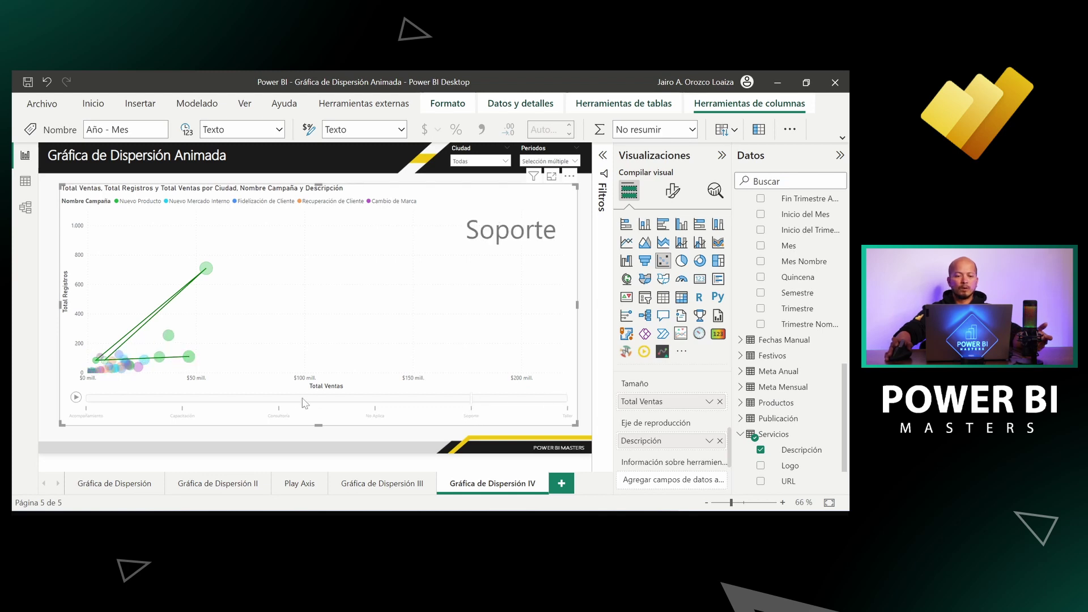
left_click(278, 403)
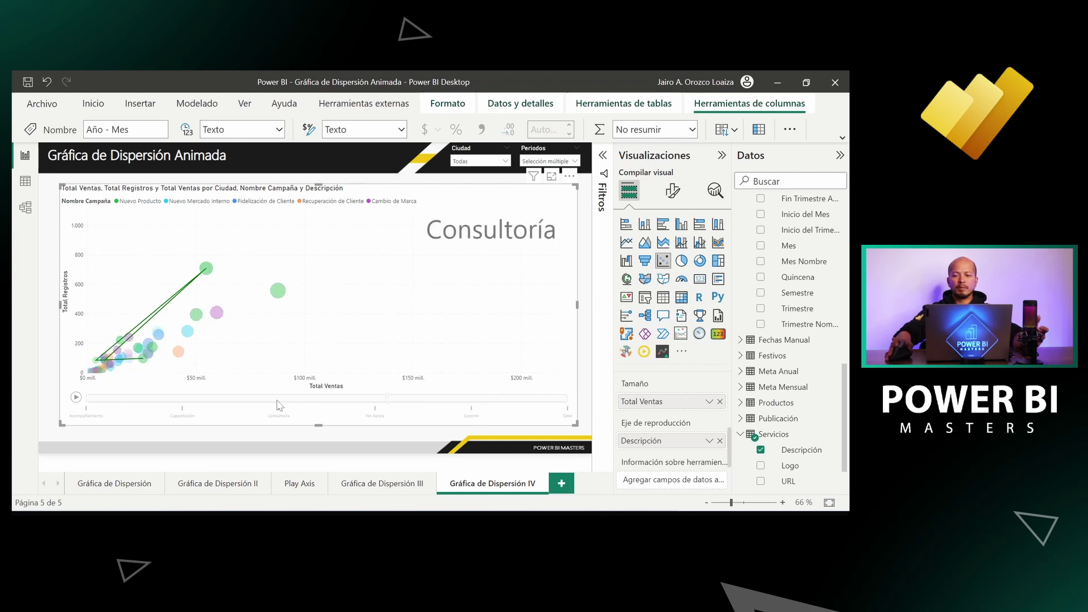
left_click(183, 404)
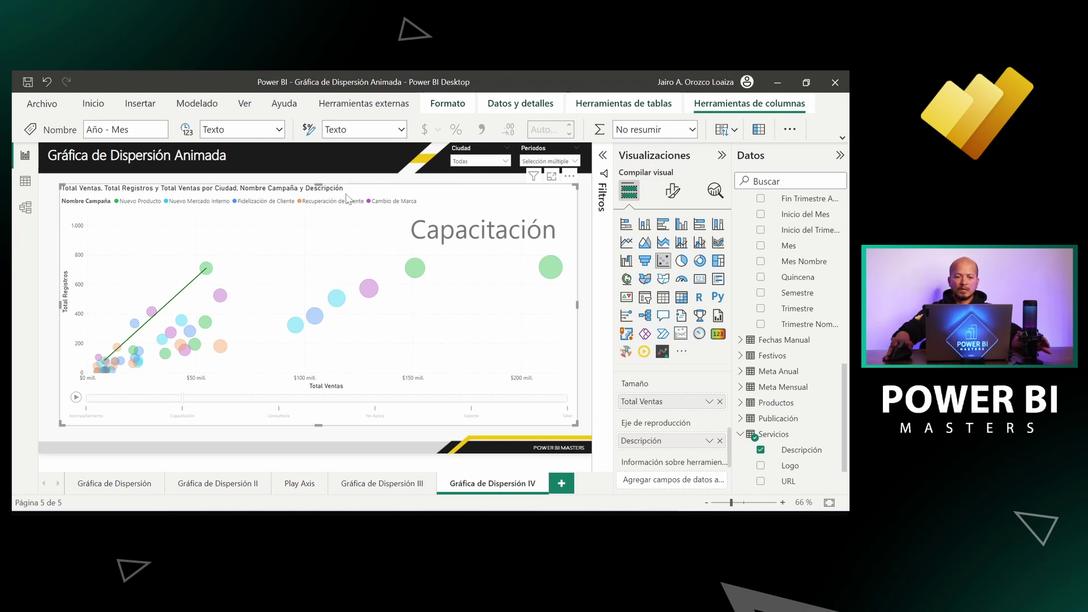
left_click(331, 261)
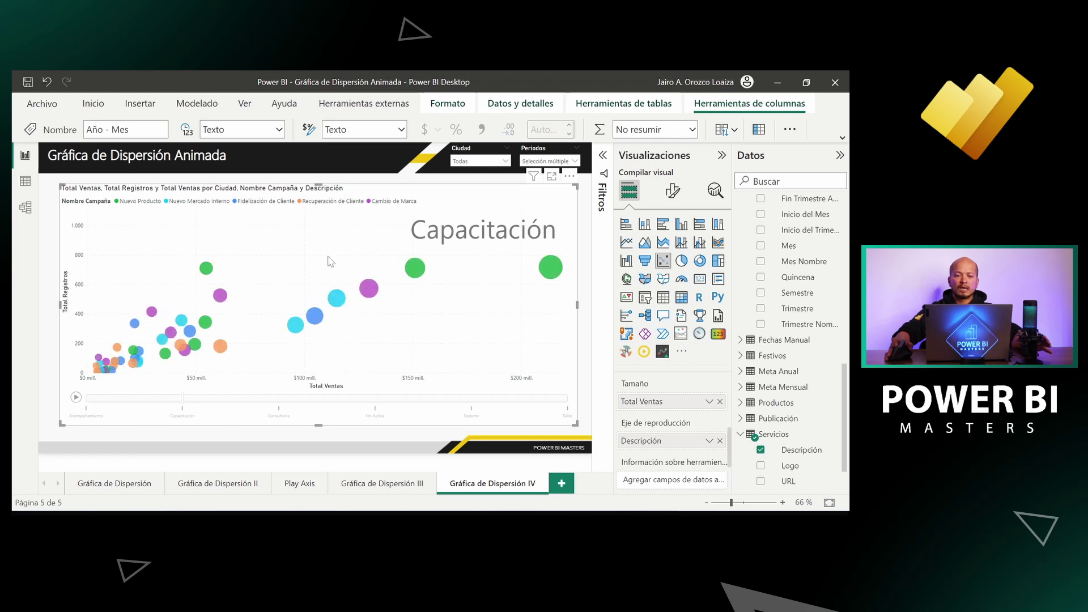